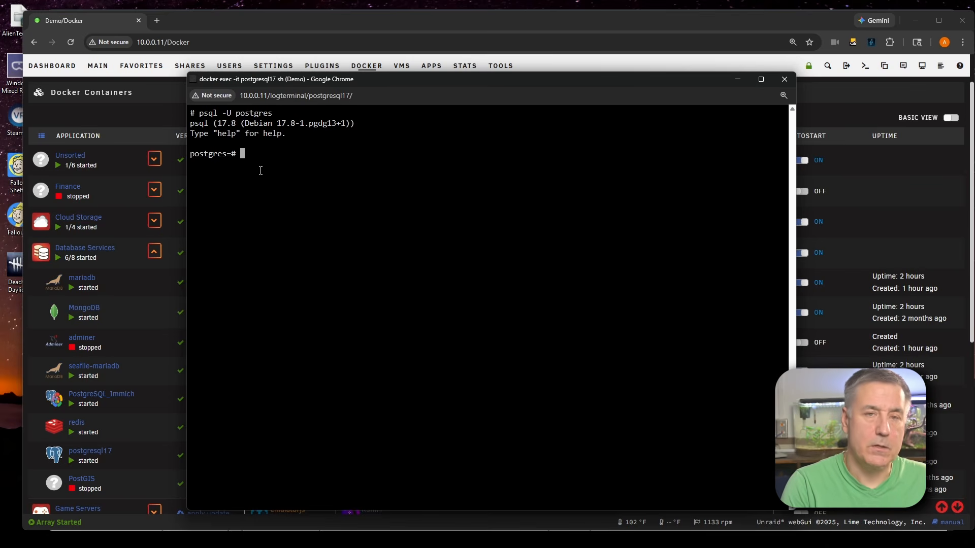
# Create a PostgreSQL login role named joplin, entering its password
pyautogui.write('CREATE')
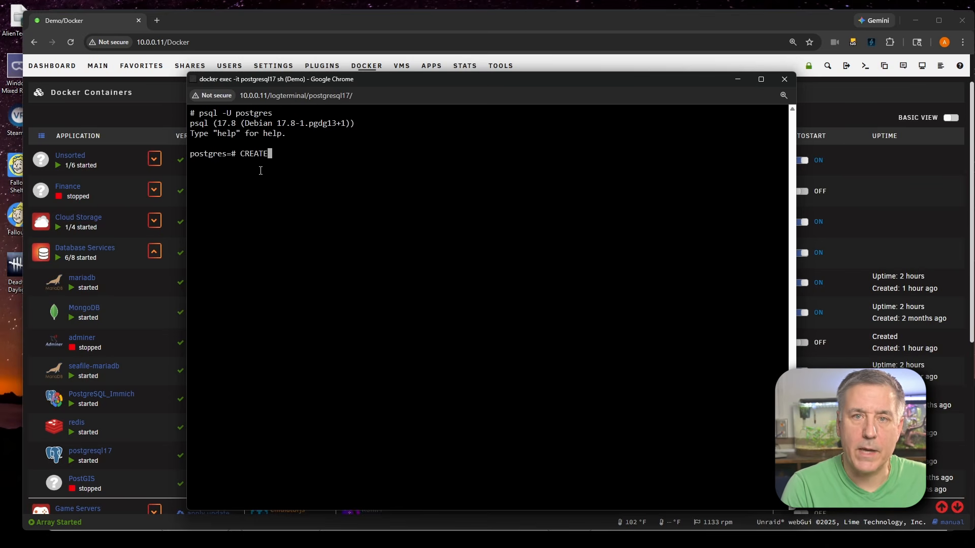
pyautogui.write(' RO')
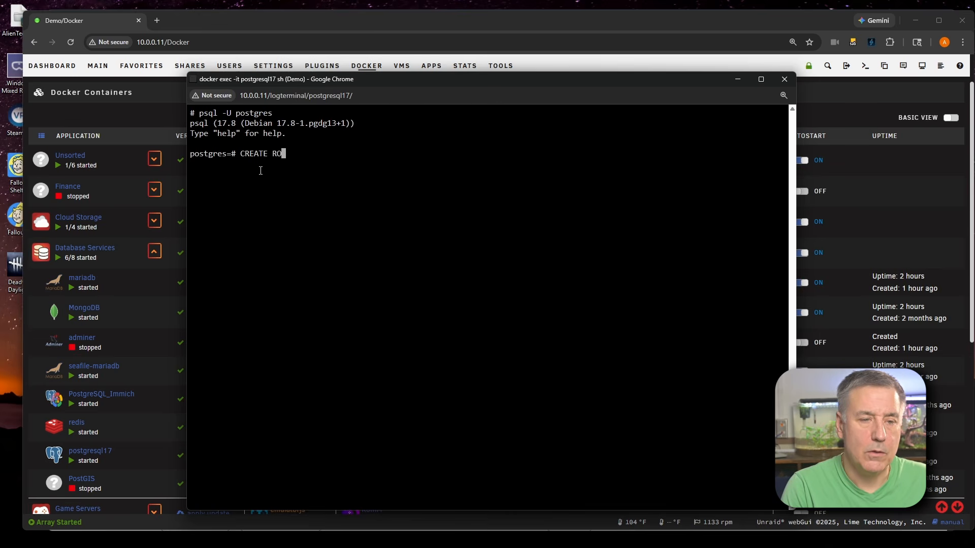
pyautogui.write('LE joplin')
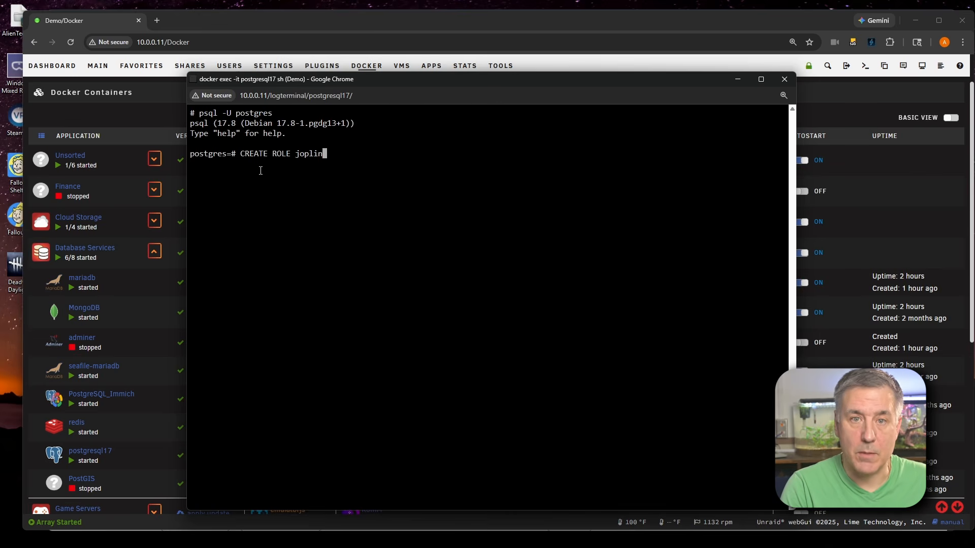
pyautogui.write(' WITH ')
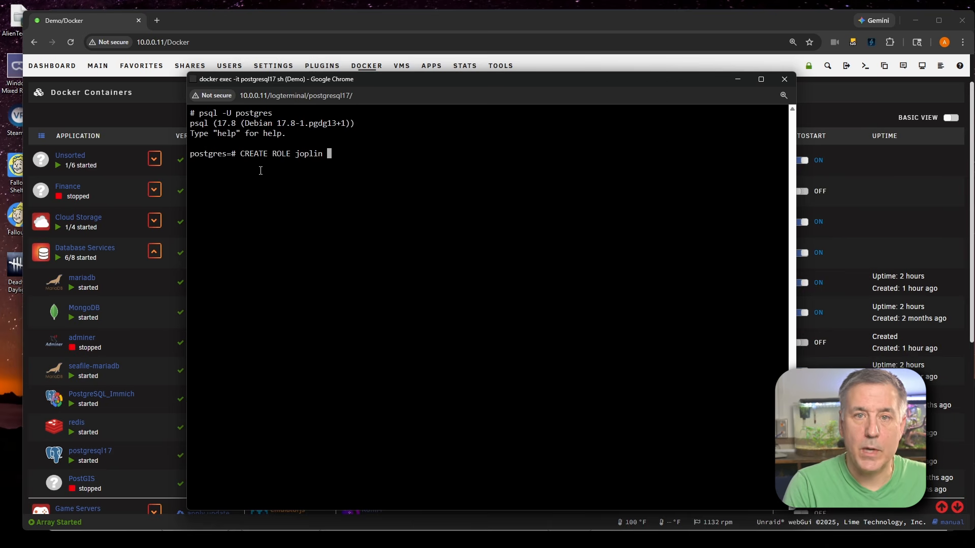
pyautogui.write('L')
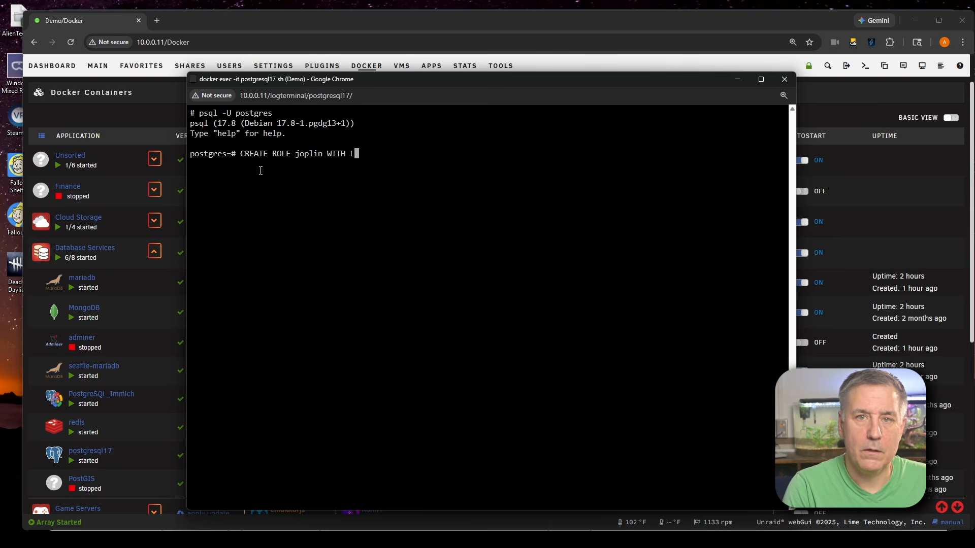
pyautogui.write('OGIN PASSWORD')
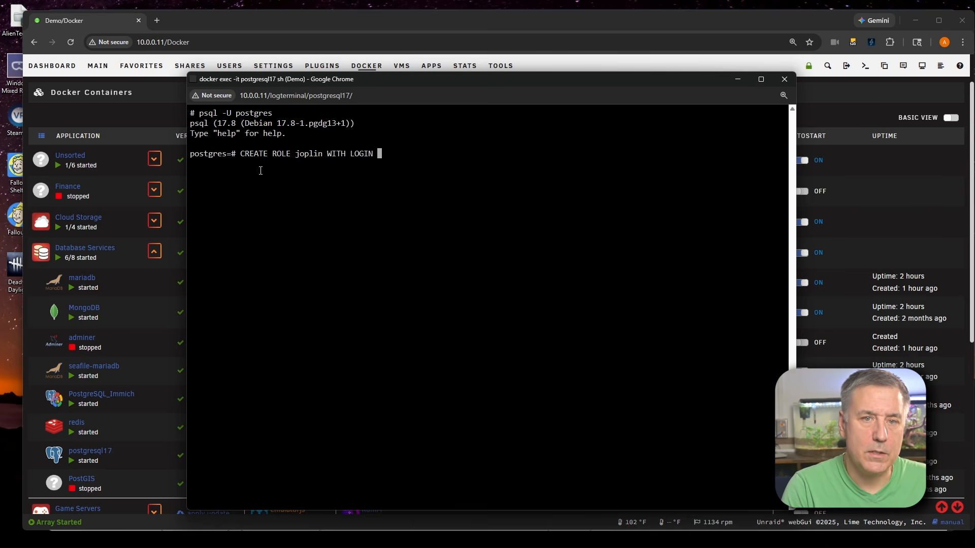
pyautogui.write(" '")
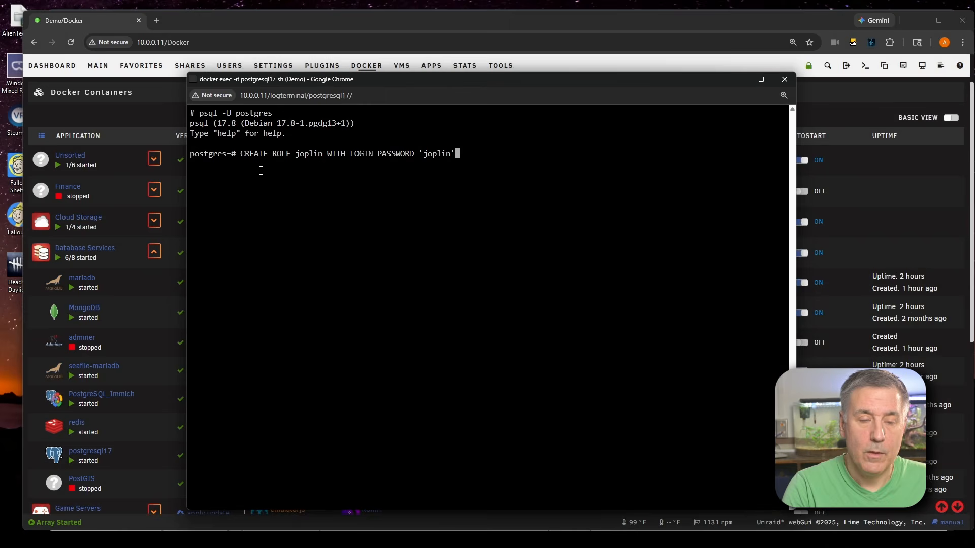
pyautogui.write(';')
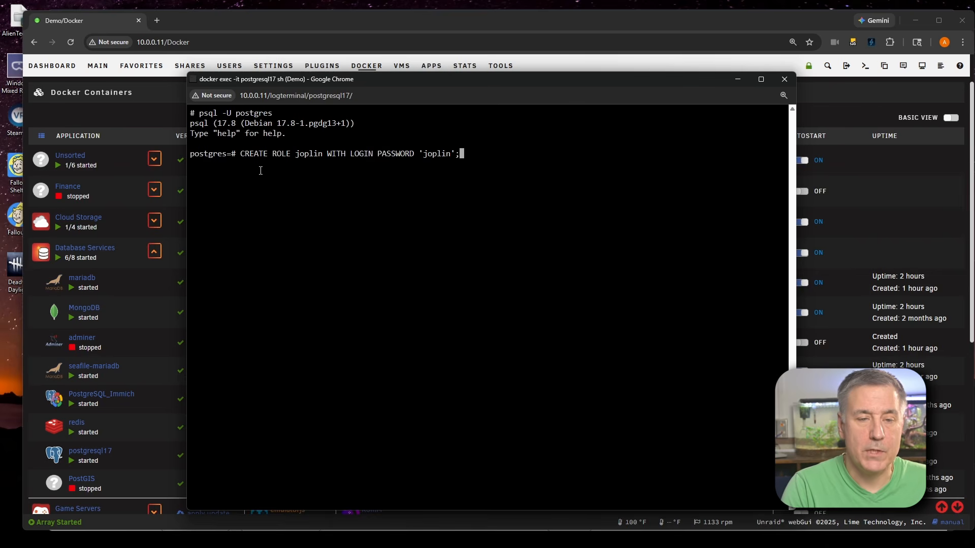
pyautogui.press('Return')
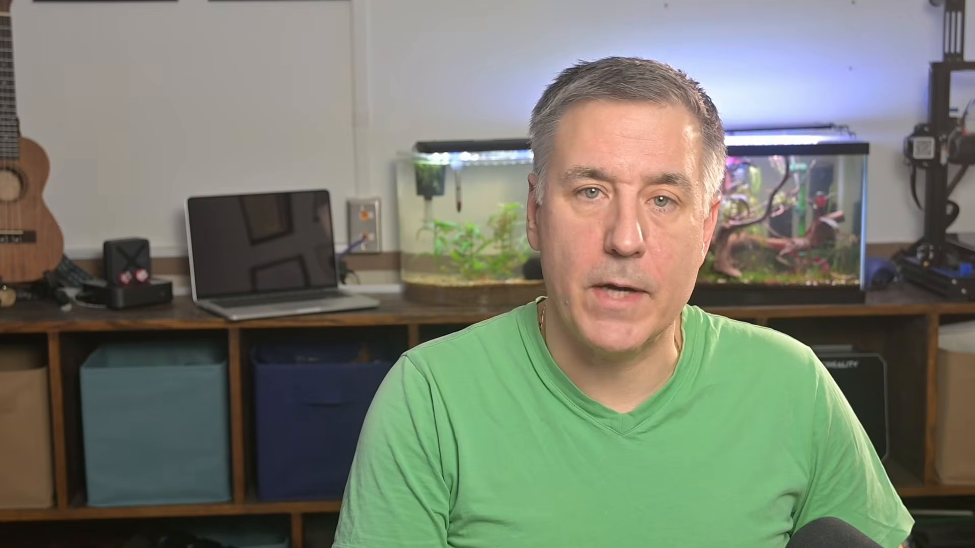
# Create a database named joplin owned by the joplin role
pyautogui.write('C')
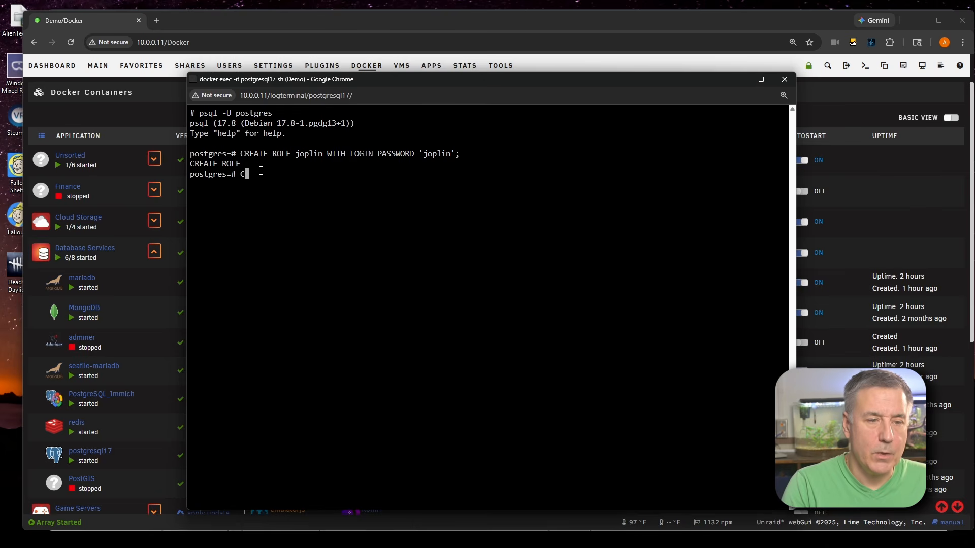
pyautogui.write('REATE DATABA')
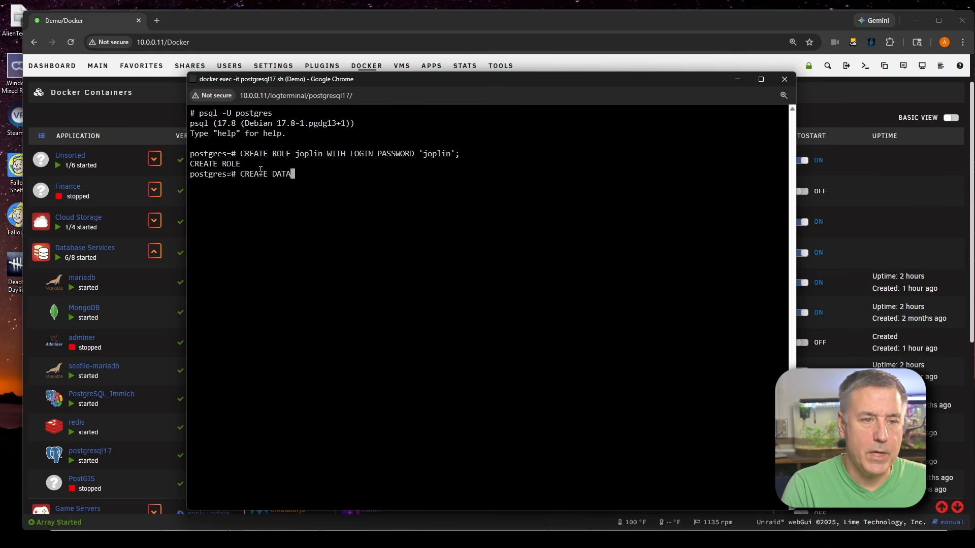
pyautogui.write('SE')
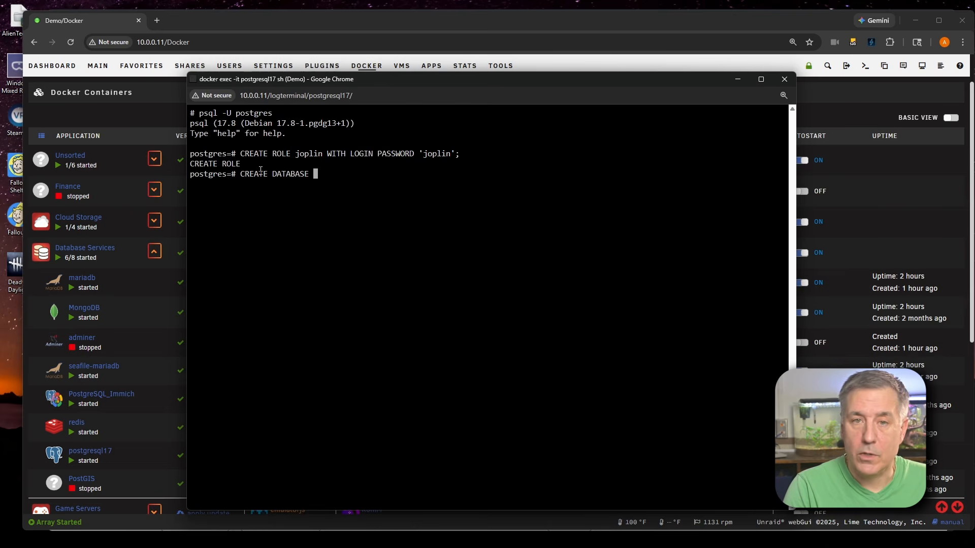
pyautogui.write('joplin OWNER ')
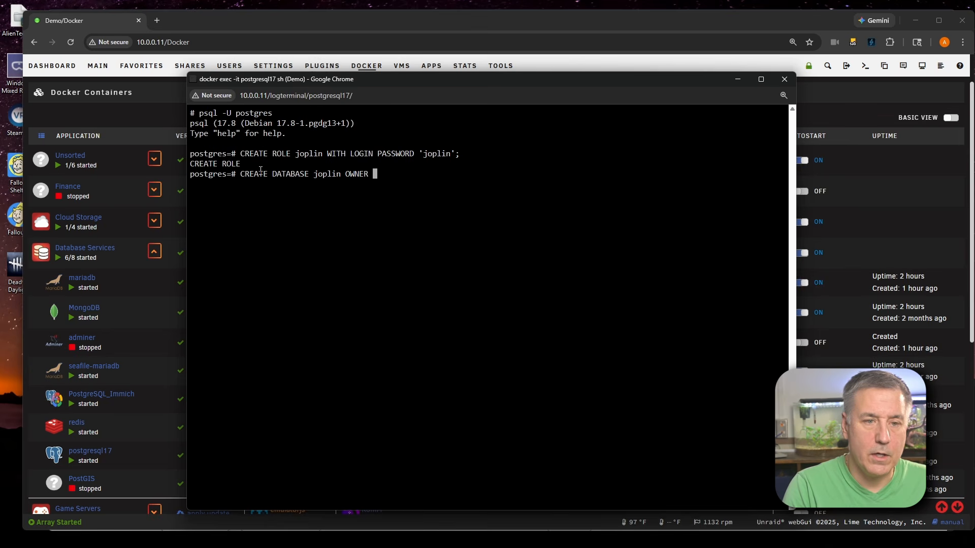
pyautogui.write('jo')
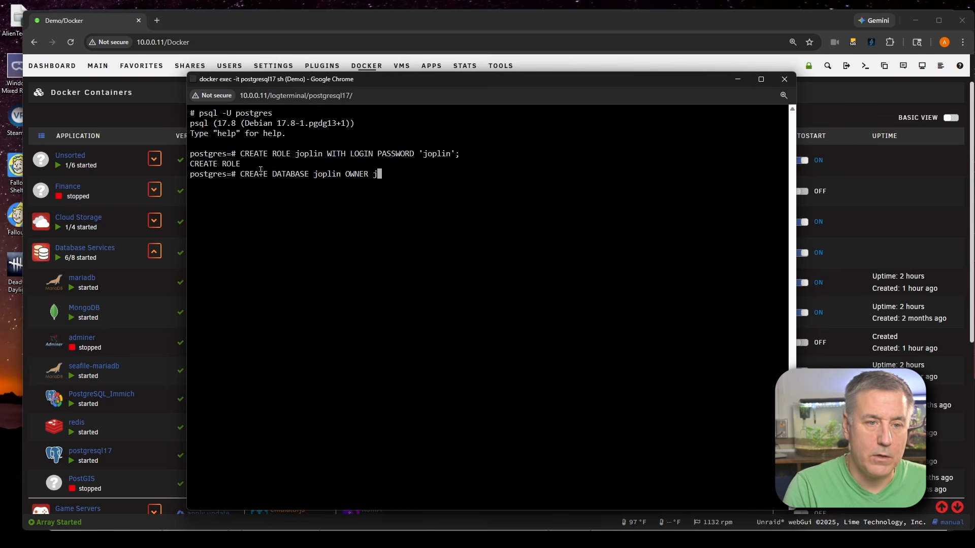
pyautogui.write('plin')
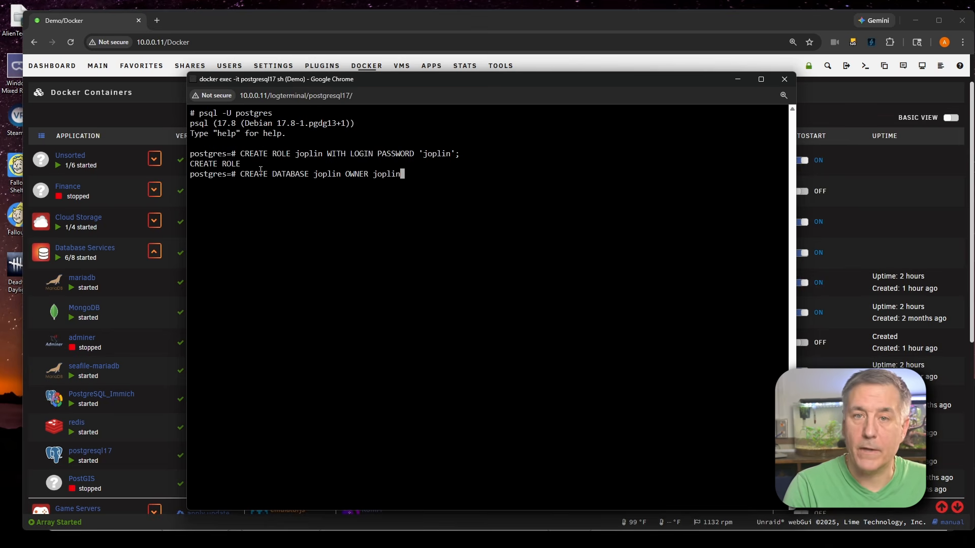
pyautogui.write(';')
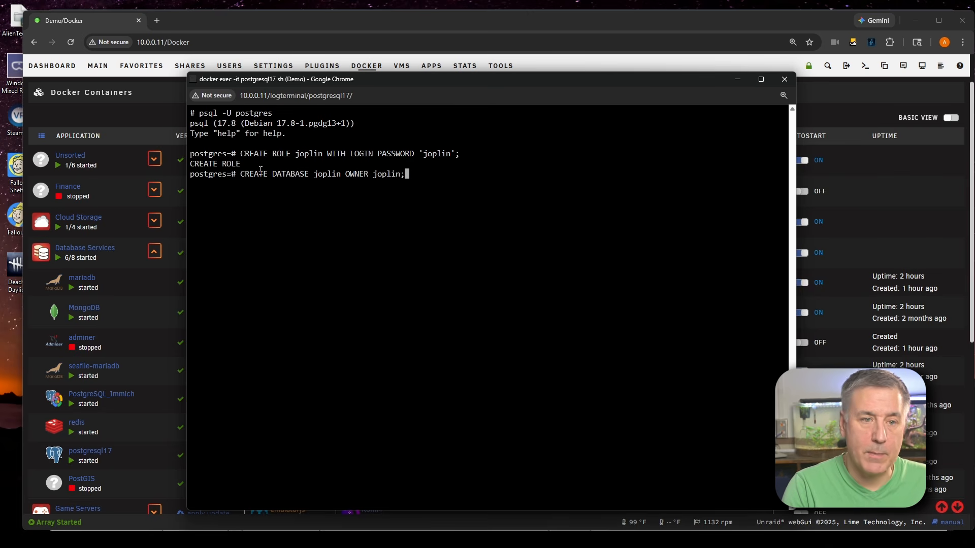
pyautogui.press('Return')
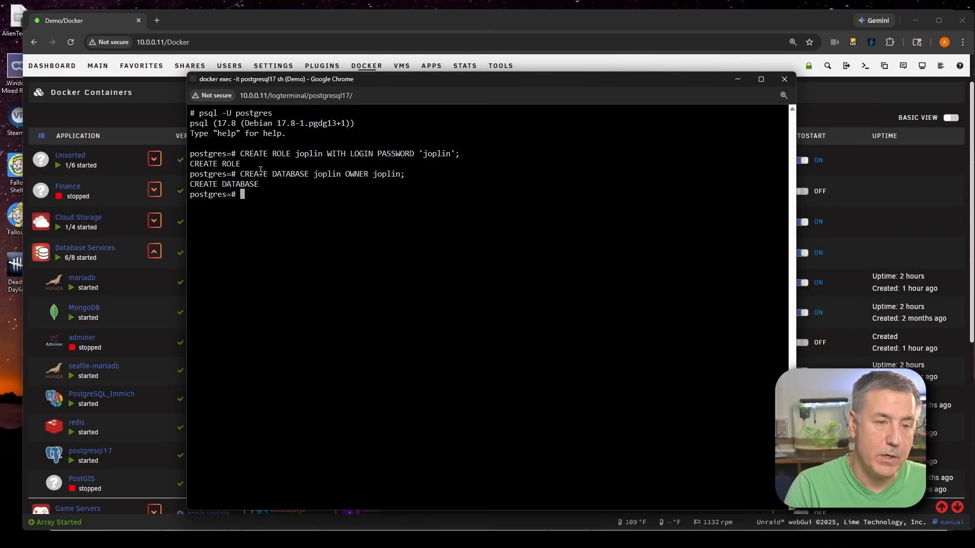
# Connect to the joplin database
pyautogui.write('\\')
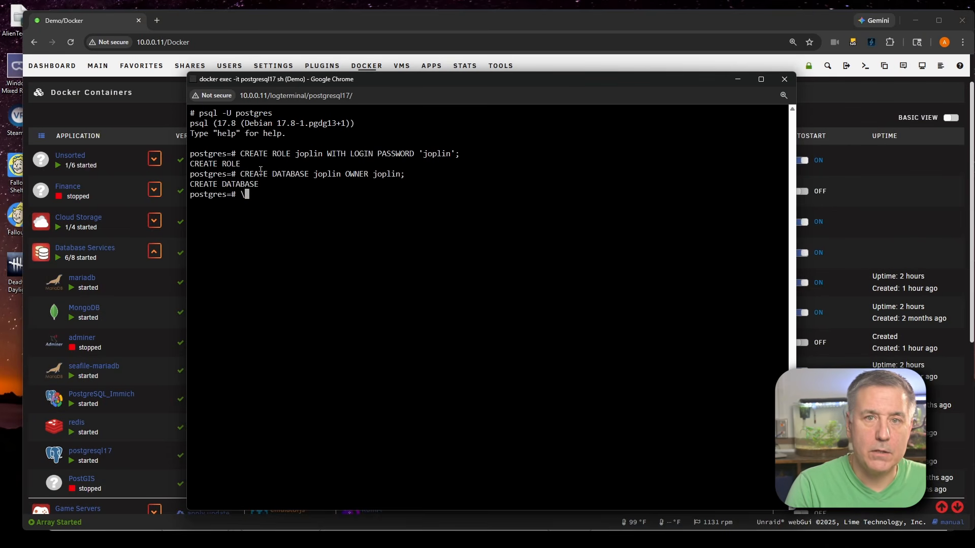
pyautogui.write('c joplin')
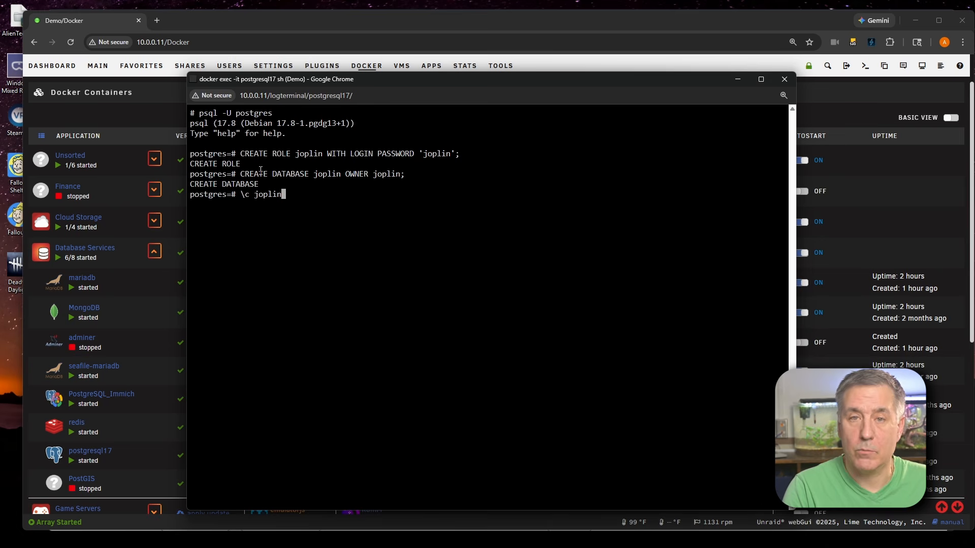
pyautogui.press('Return')
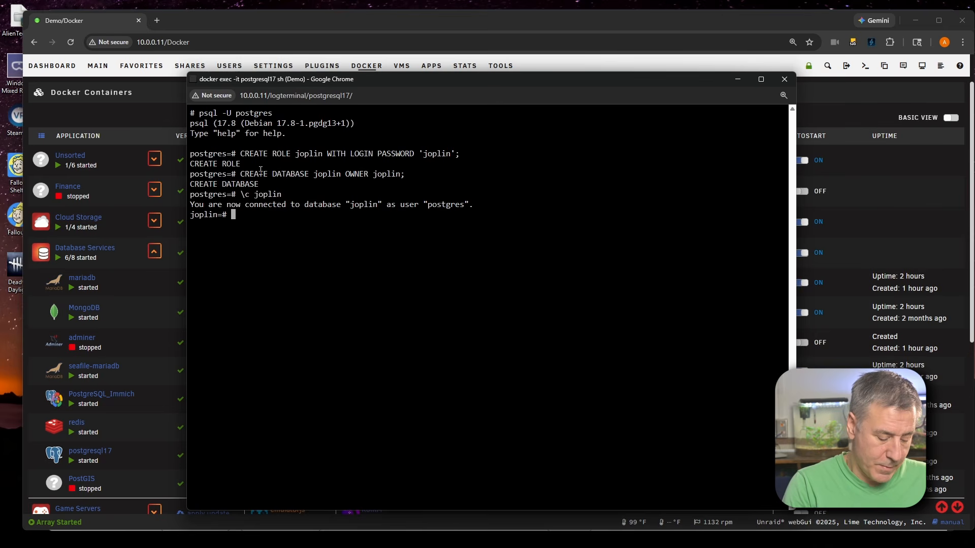
# Grant all privileges on the public schema to the joplin role
pyautogui.write('GRANT A')
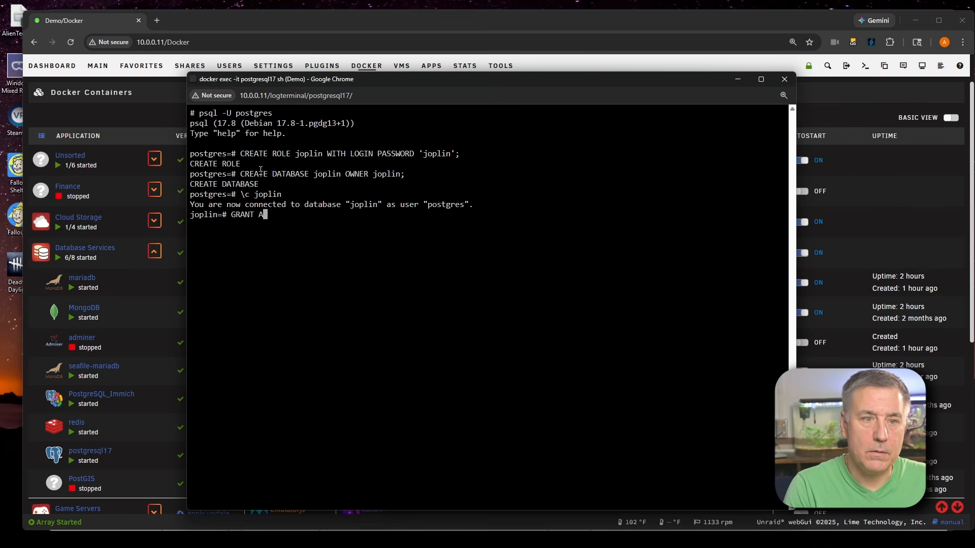
pyautogui.write('LL On SCHEMA')
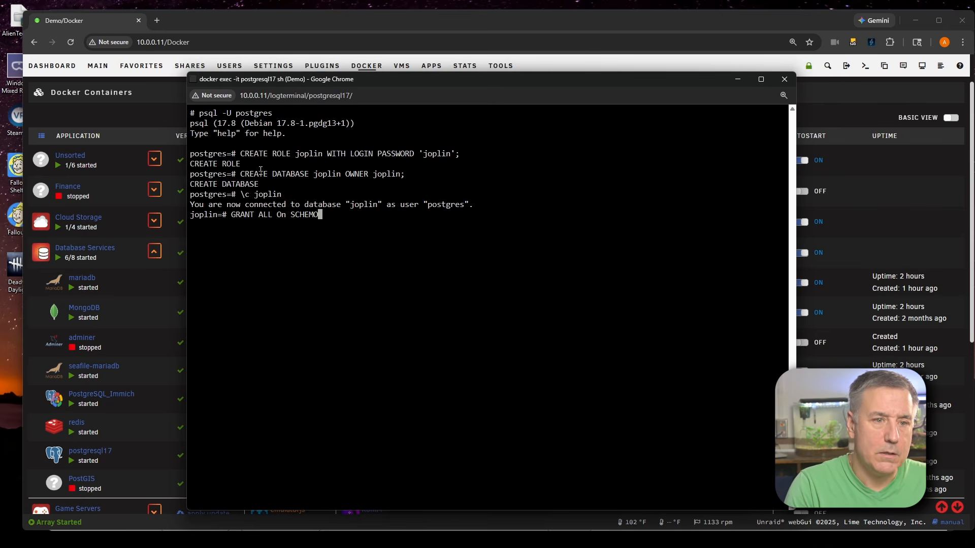
pyautogui.write(' public TO ')
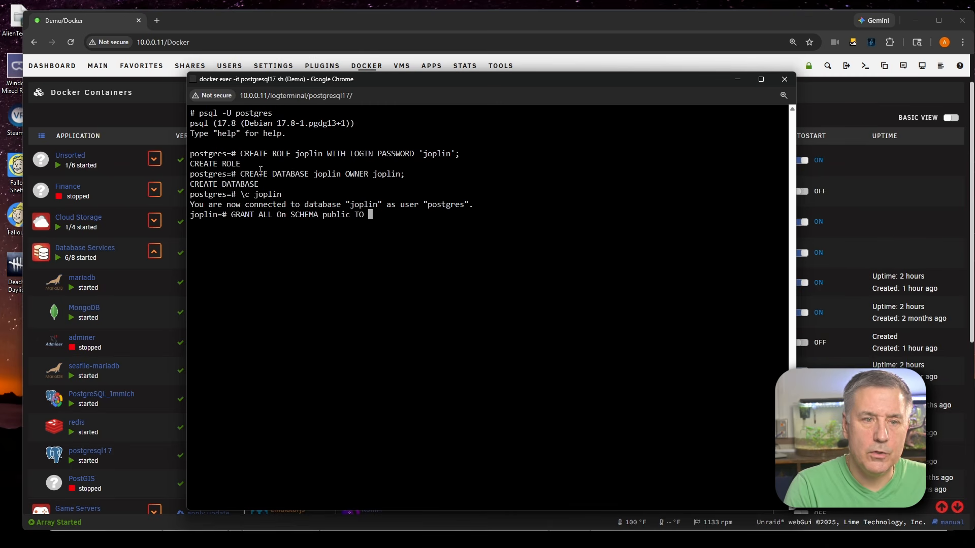
pyautogui.write('joplin;')
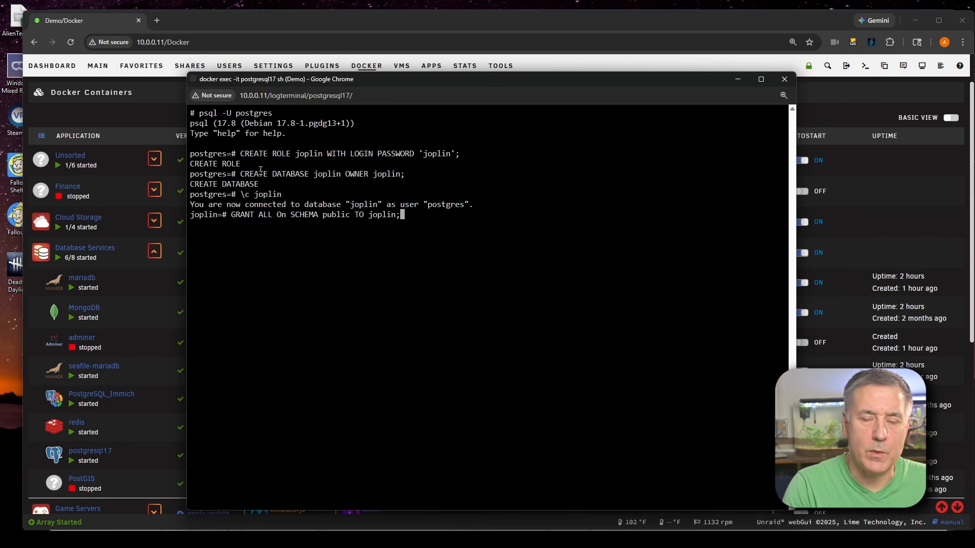
pyautogui.press('Return')
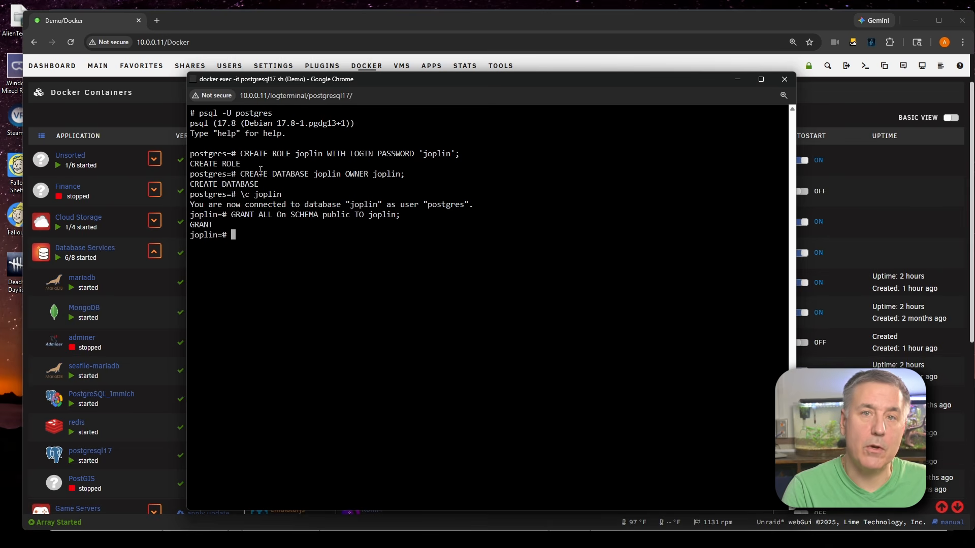
# Make the joplin role the owner of the public schema, then quit psql
pyautogui.write('AL')
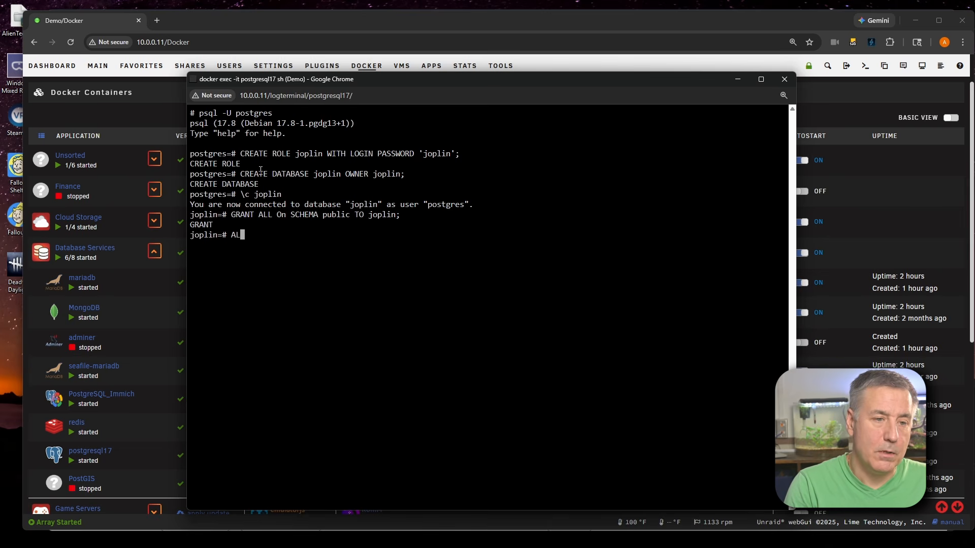
pyautogui.write('TER SCHEMA ')
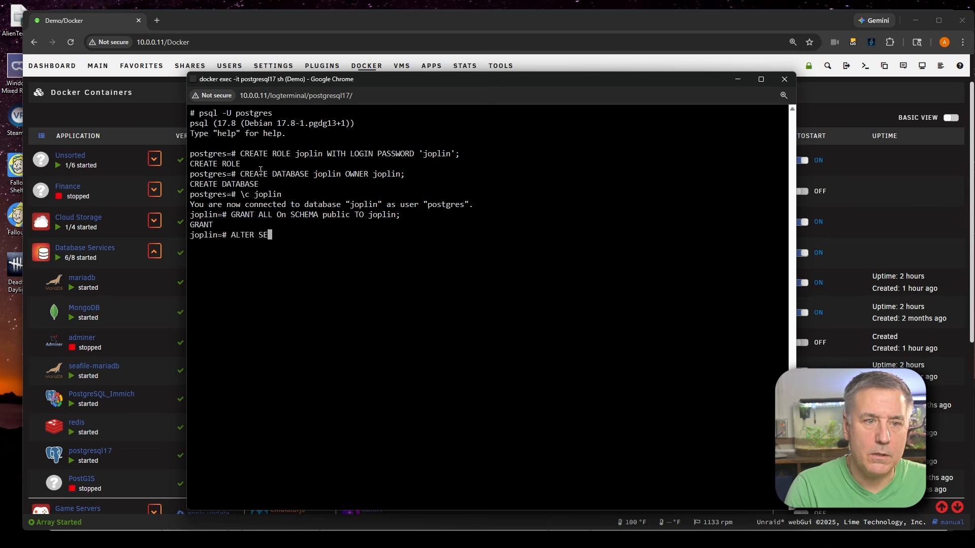
pyautogui.write('p')
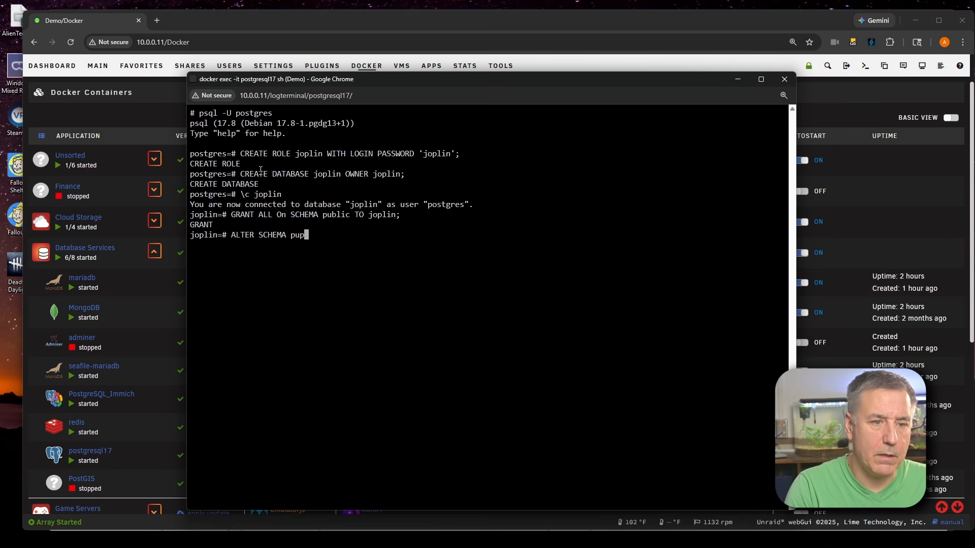
pyautogui.write('ublic')
pyautogui.press('BackSpace')
pyautogui.press('BackSpace')
pyautogui.press('BackSpace')
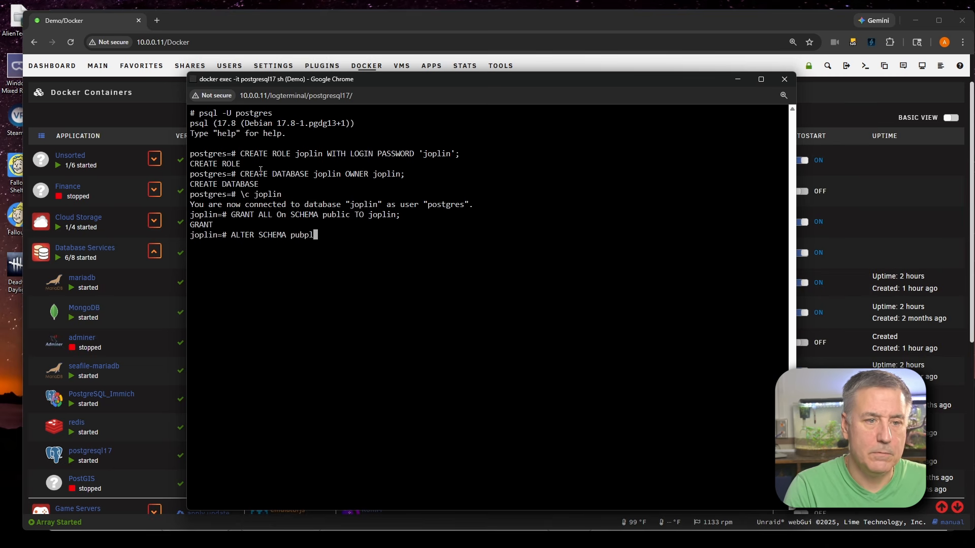
pyautogui.press('BackSpace')
pyautogui.press('BackSpace')
pyautogui.press('BackSpace')
pyautogui.write('public')
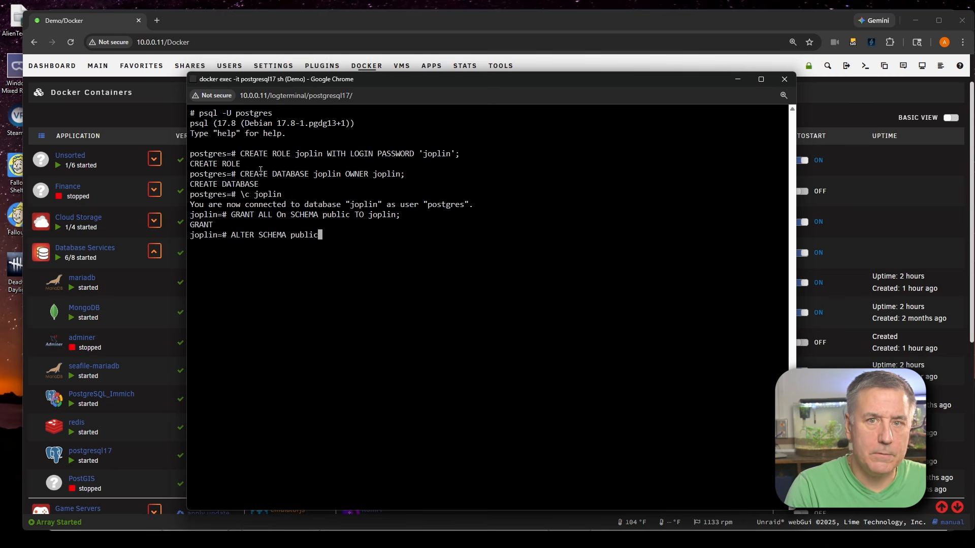
pyautogui.write(' OWNER TO joplin')
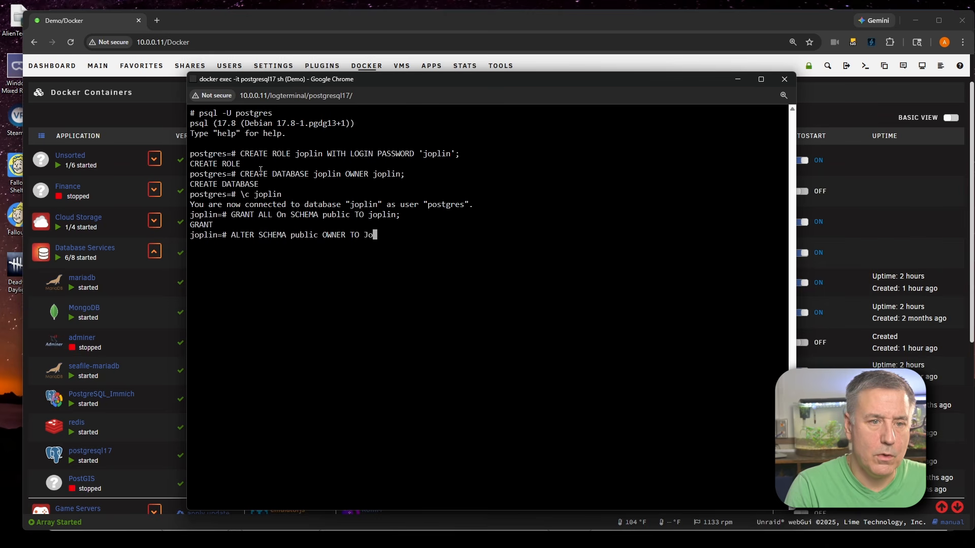
pyautogui.write(';')
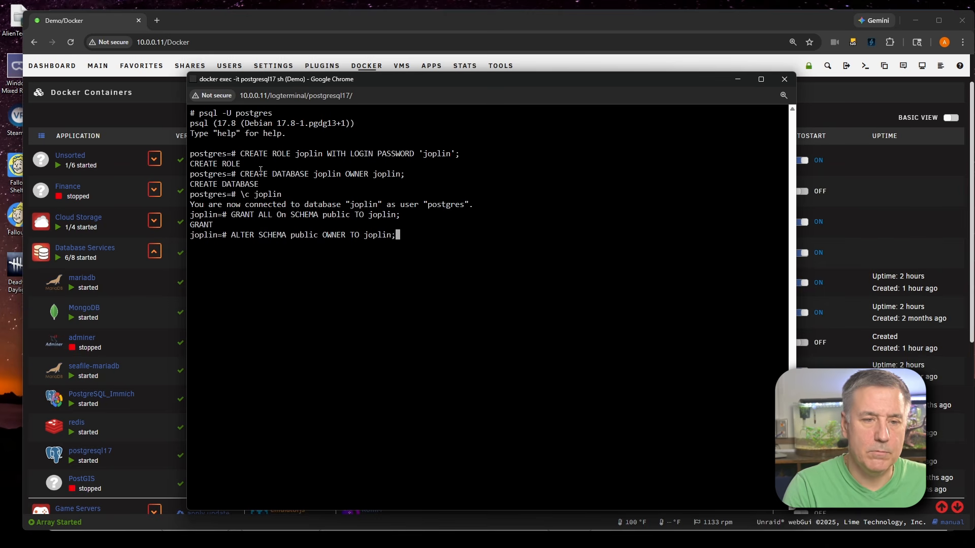
pyautogui.press('Return')
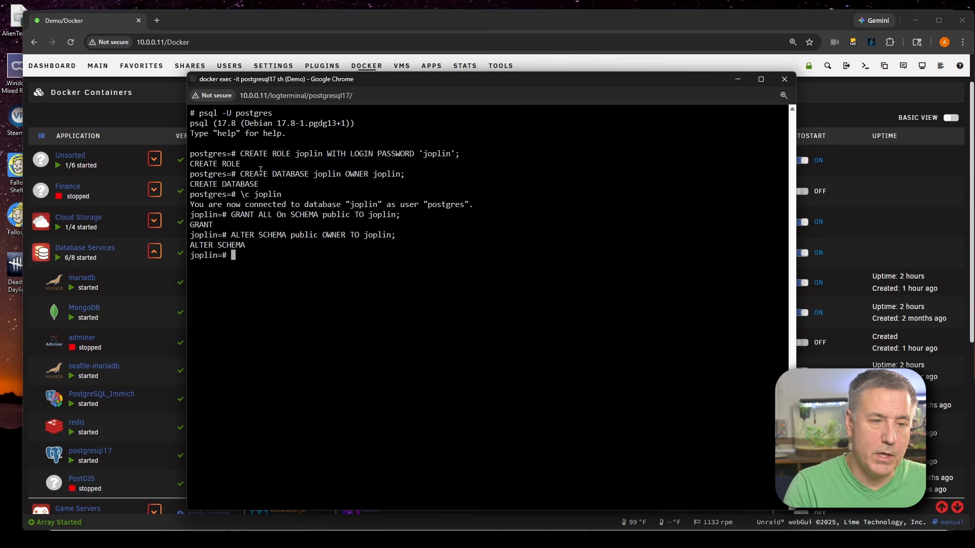
pyautogui.write('\\q')
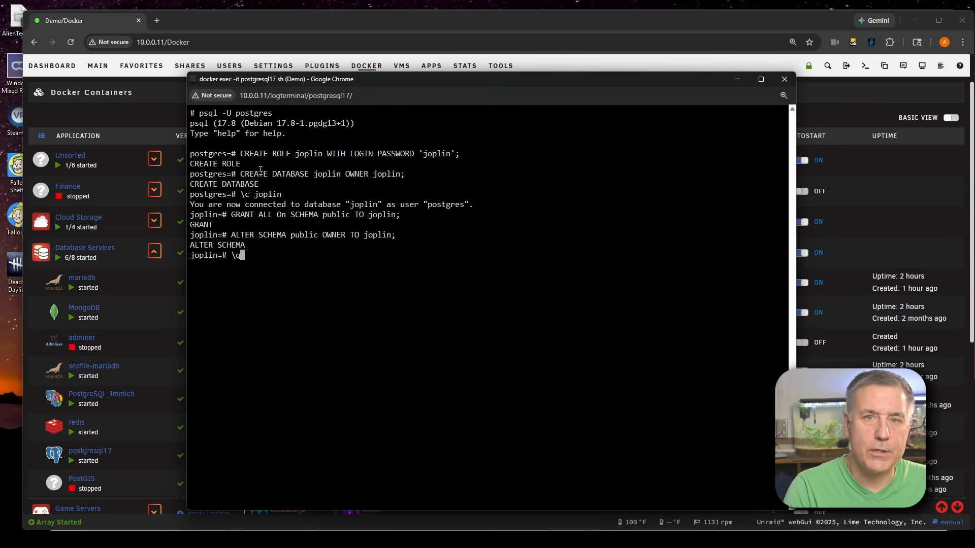
pyautogui.press('Return')
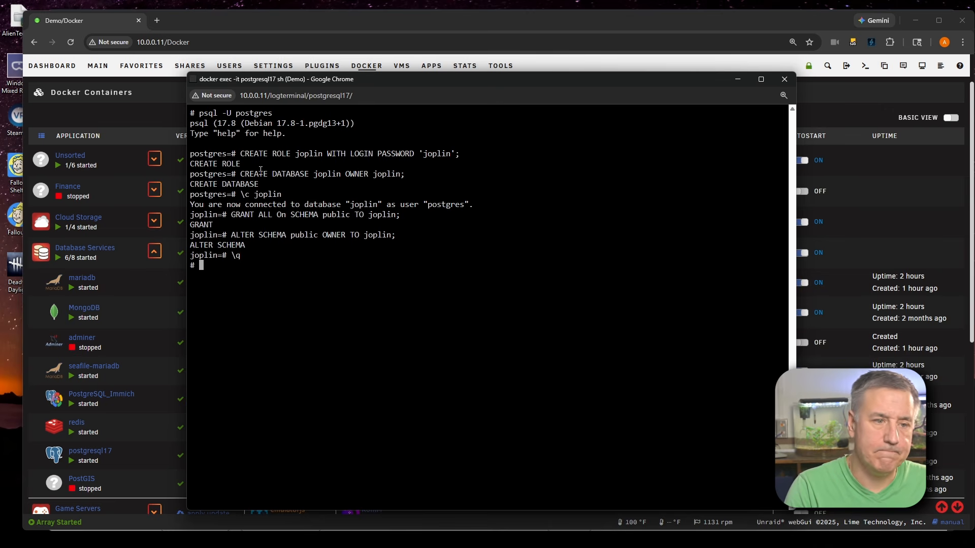
# Leave the container shell and open the joplin-server install template from the Apps catalogue search for joplin server
pyautogui.write('exit')
pyautogui.press('Return')
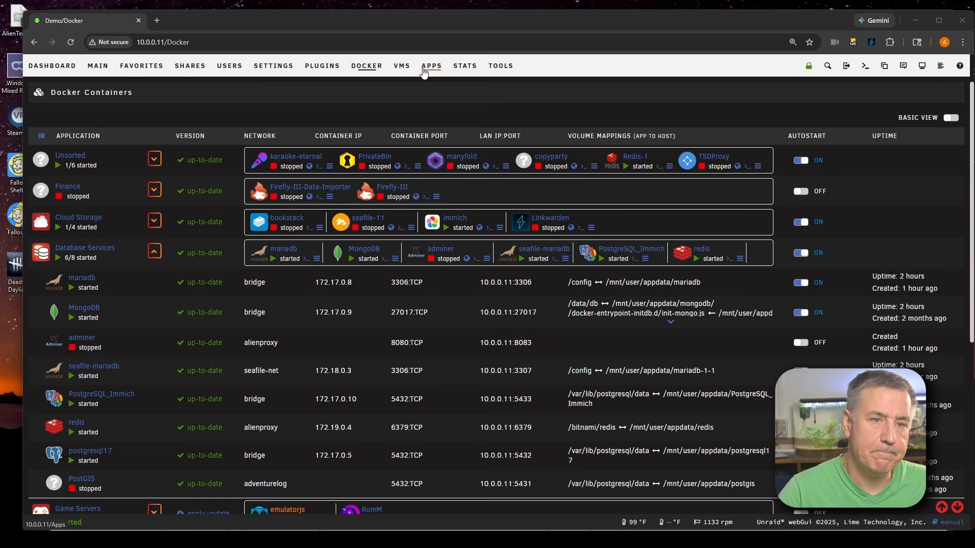
pyautogui.click(432, 66)
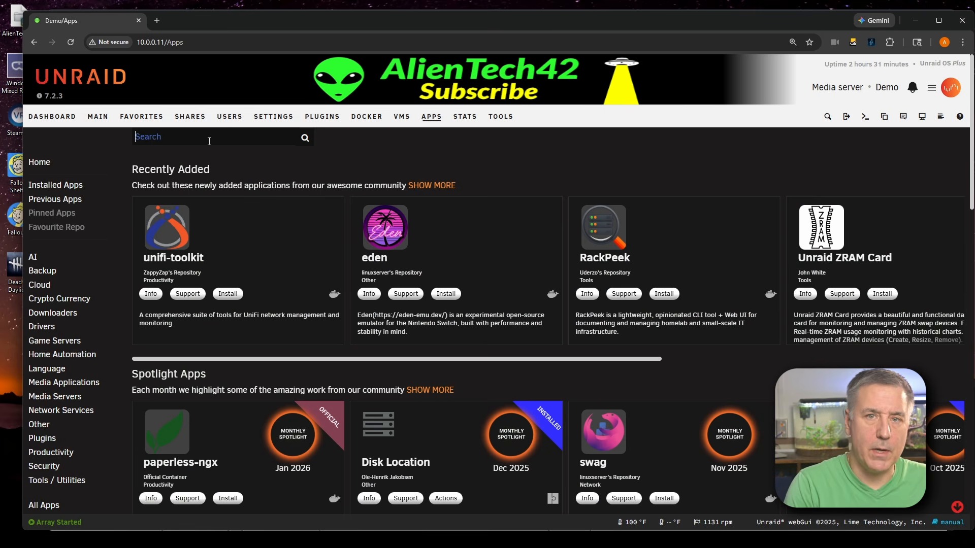
pyautogui.write('joplin server')
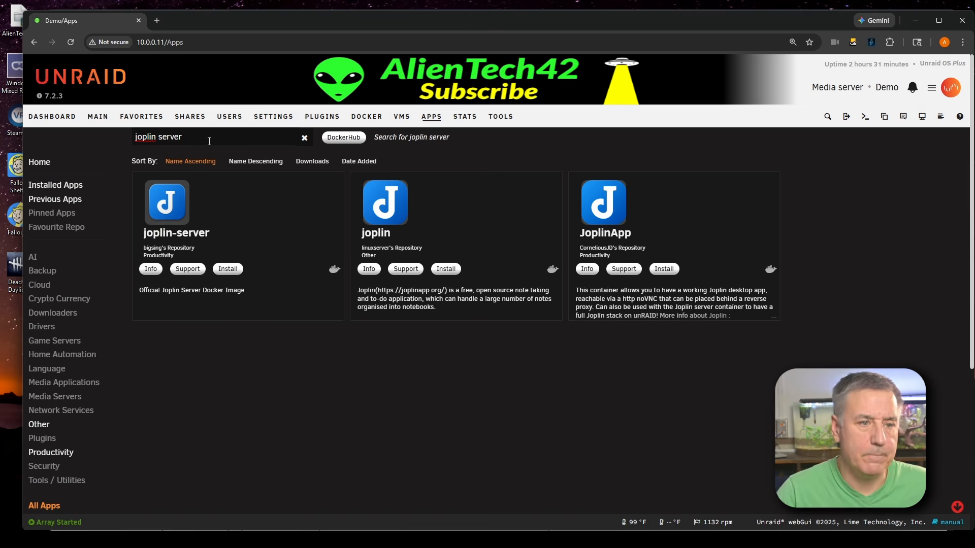
pyautogui.click(235, 267)
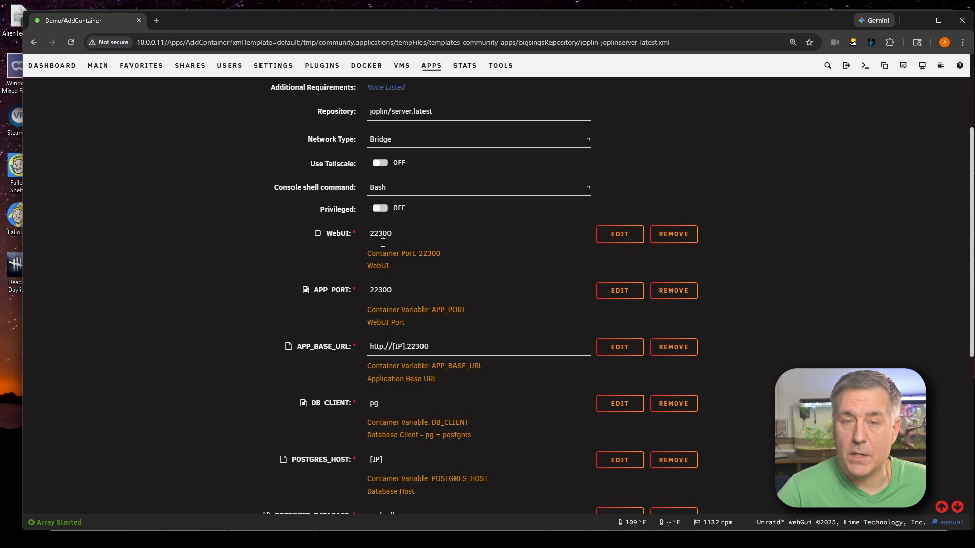
# Check the docker port allocations of existing containers to see whether port 22300 is already in use
pyautogui.scroll(-7, 392, 233)
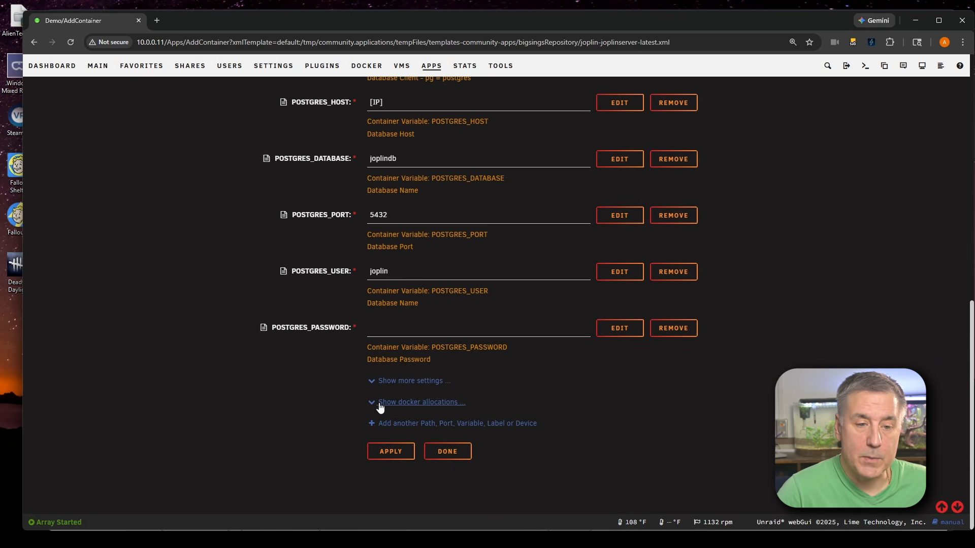
pyautogui.click(374, 402)
pyautogui.scroll(8, 396, 388)
pyautogui.scroll(2, 398, 385)
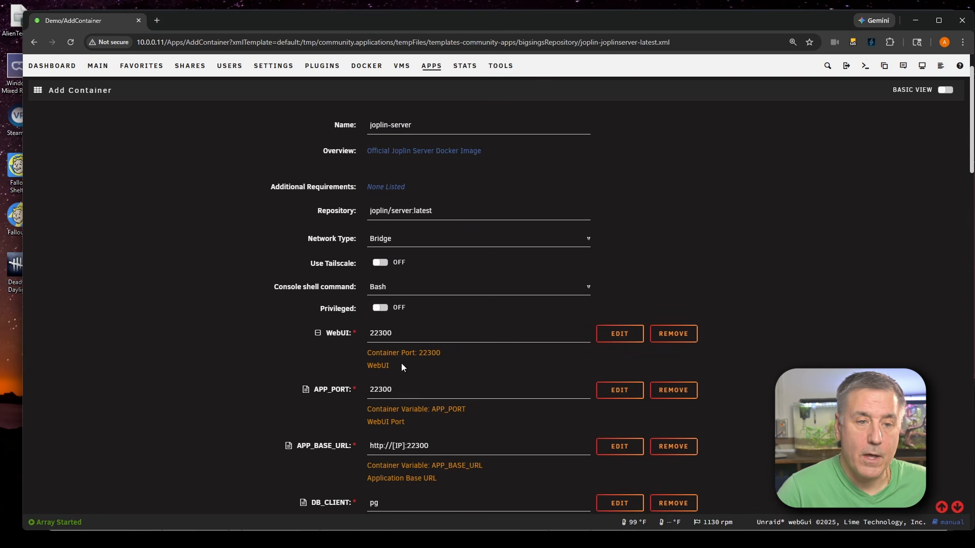
pyautogui.doubleClick(384, 333)
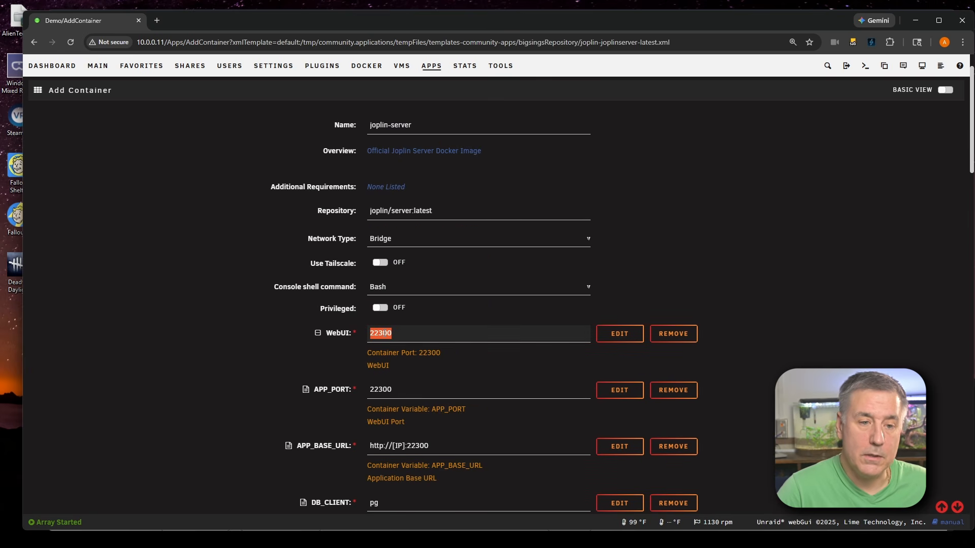
pyautogui.hotkey('ctrl', 'f')
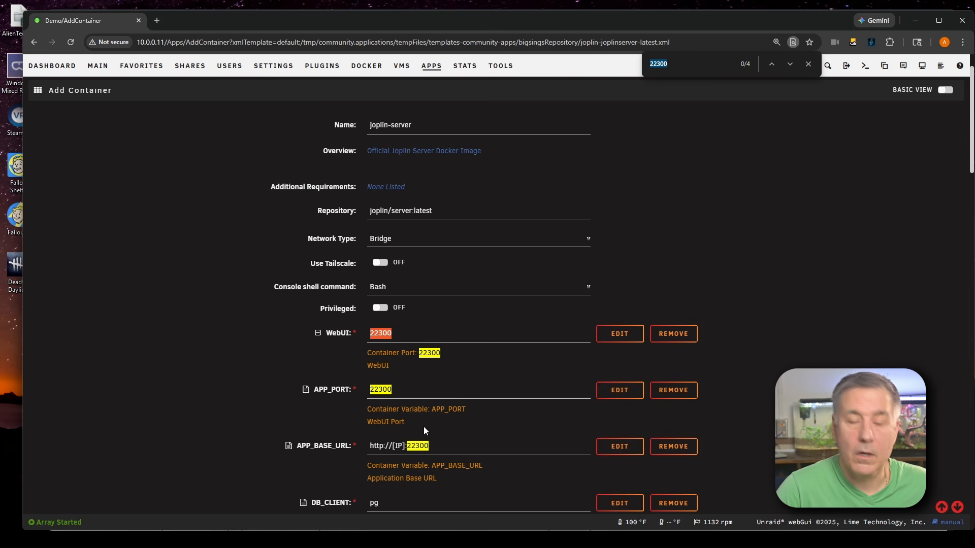
pyautogui.scroll(-15, 425, 430)
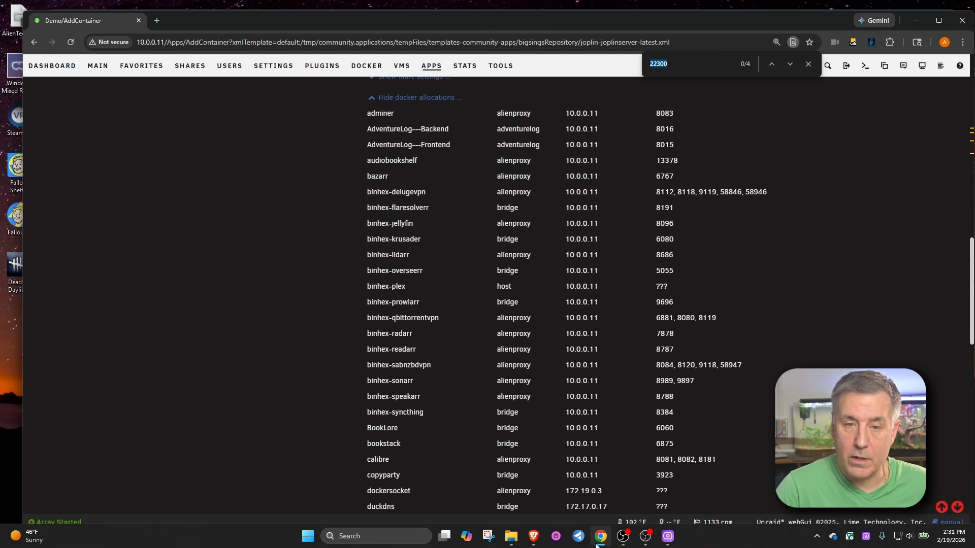
pyautogui.scroll(-5, 565, 428)
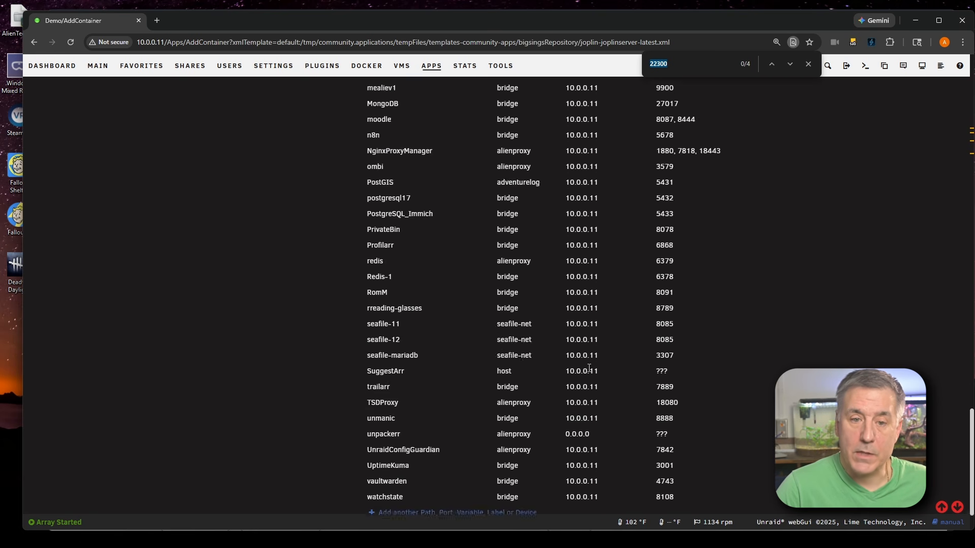
pyautogui.scroll(15, 588, 367)
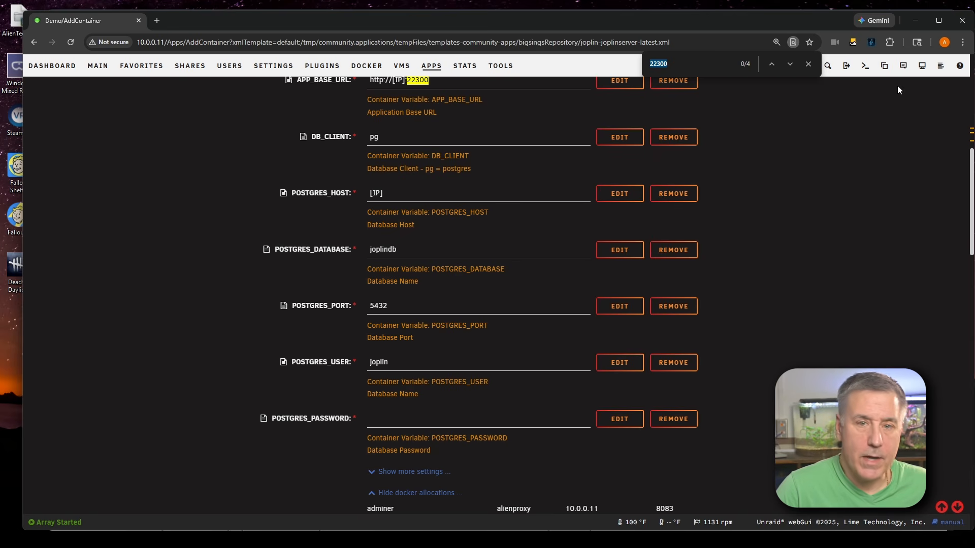
pyautogui.click(809, 65)
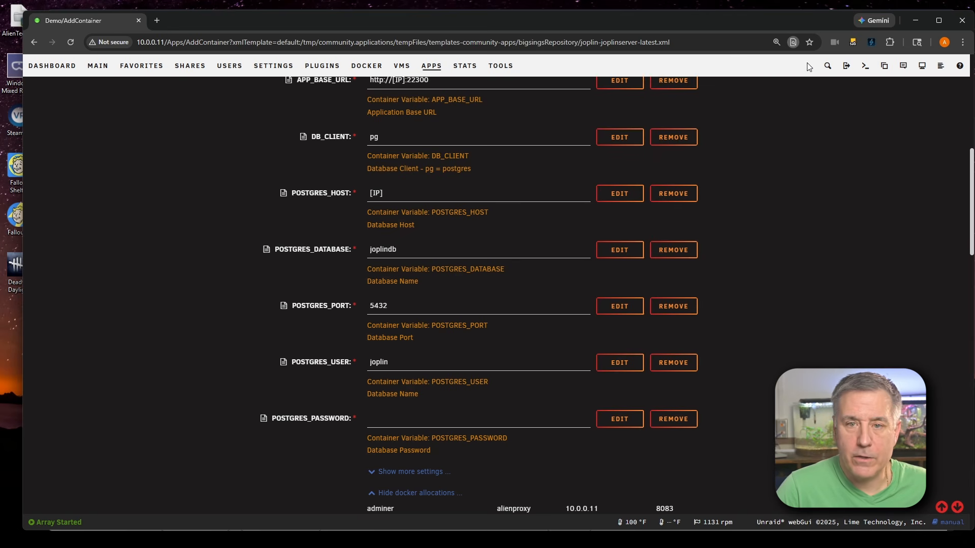
pyautogui.click(394, 499)
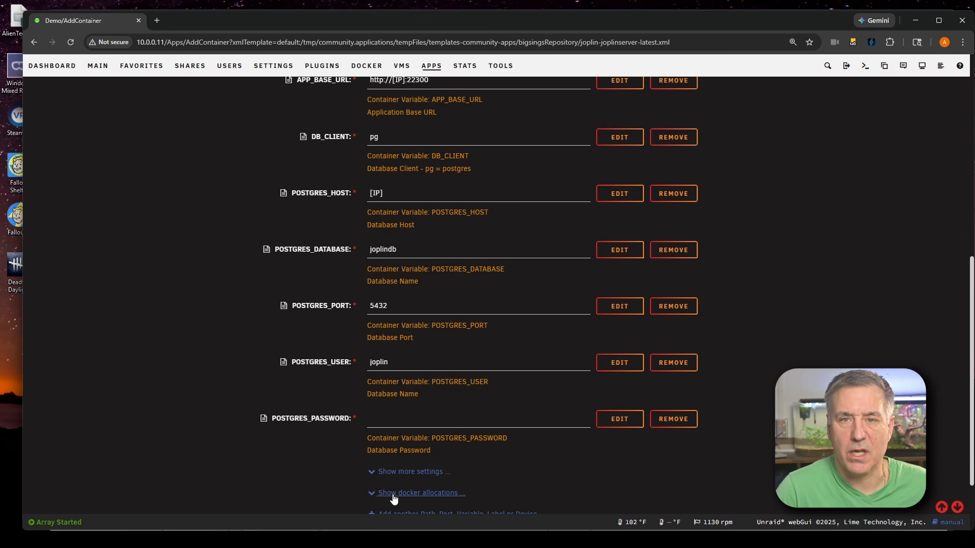
pyautogui.scroll(3, 394, 498)
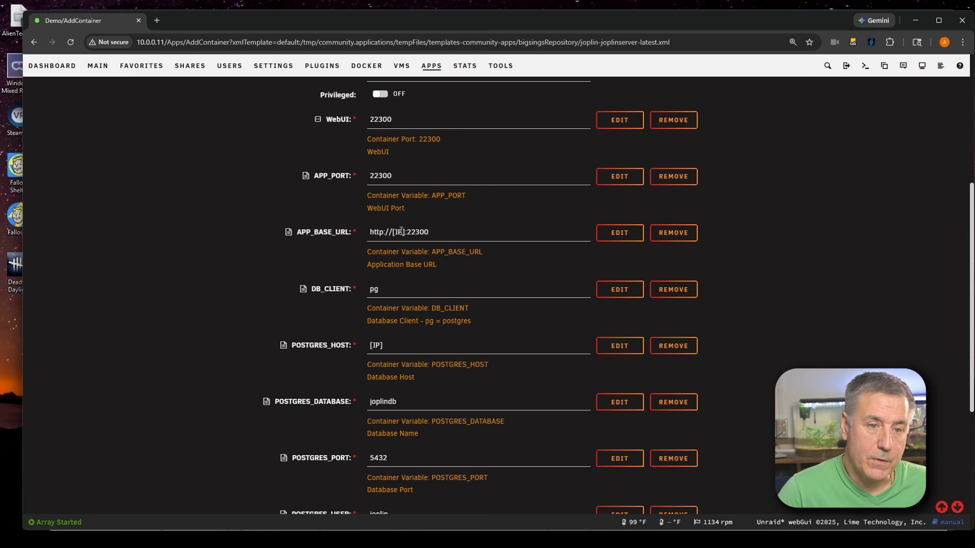
pyautogui.click(402, 232)
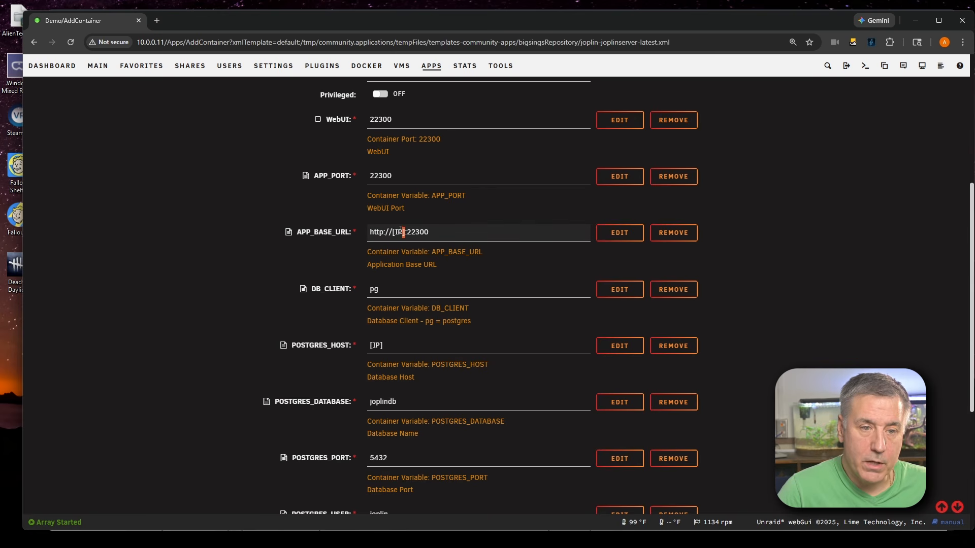
pyautogui.press('BackSpace')
pyautogui.press('BackSpace')
pyautogui.press('BackSpace')
pyautogui.press('Delete')
pyautogui.press('Delete')
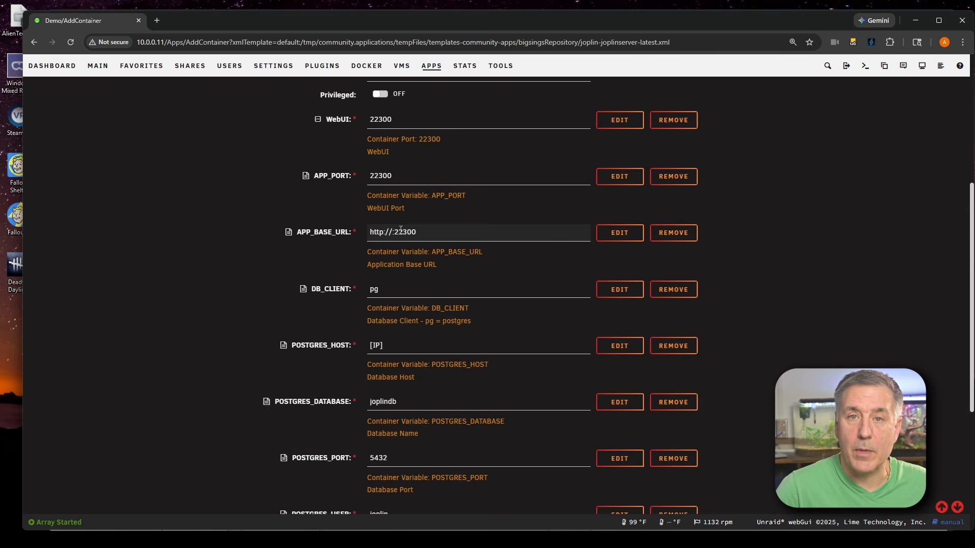
pyautogui.scroll(-1, 438, 167)
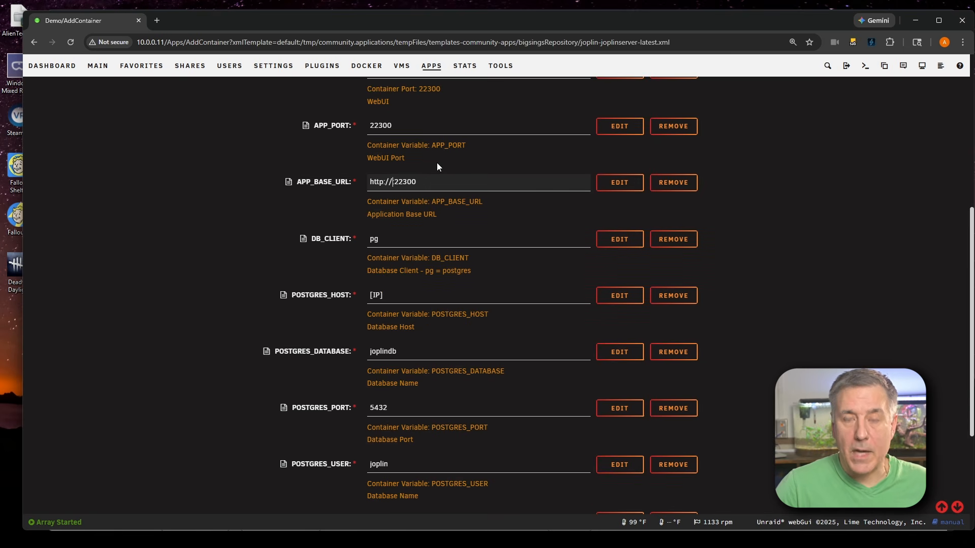
pyautogui.write('10.0.0.11')
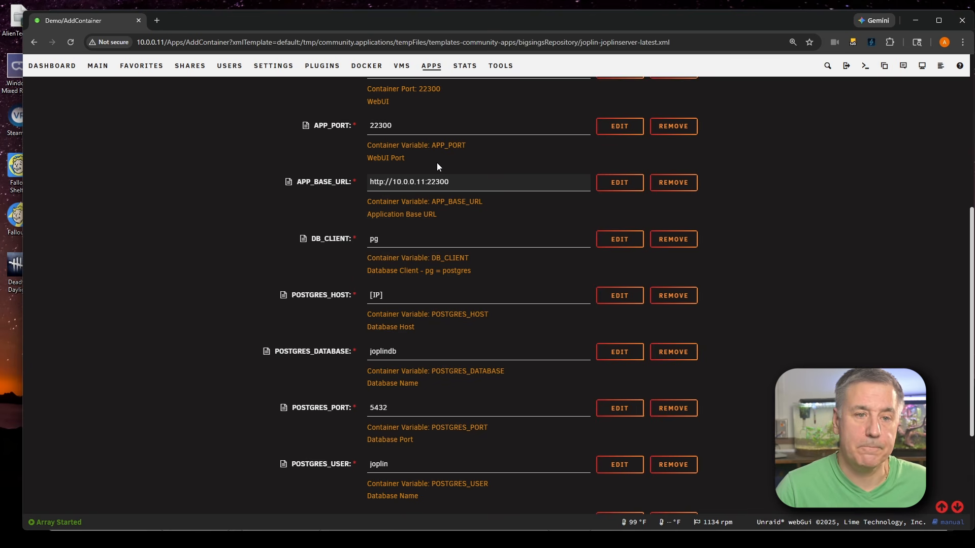
pyautogui.scroll(1, 401, 148)
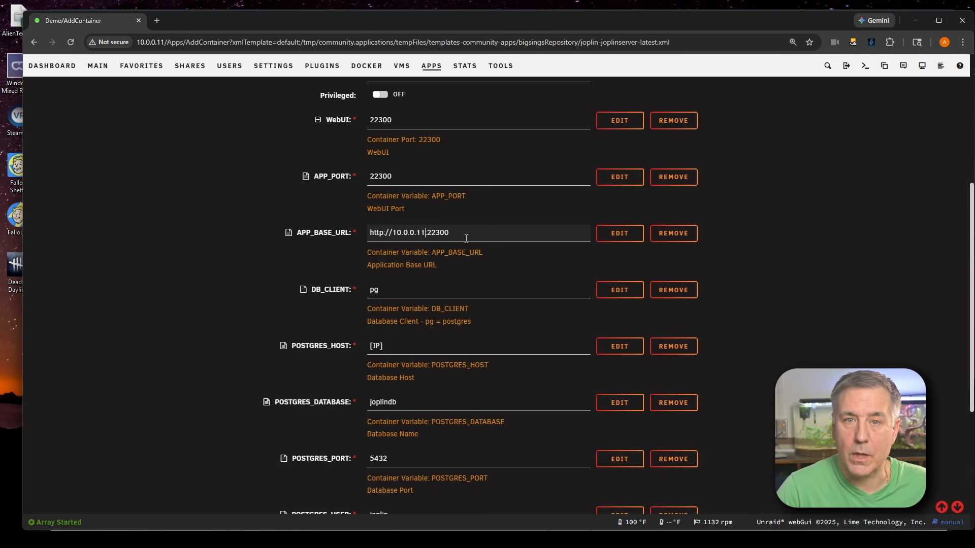
pyautogui.scroll(-2, 466, 238)
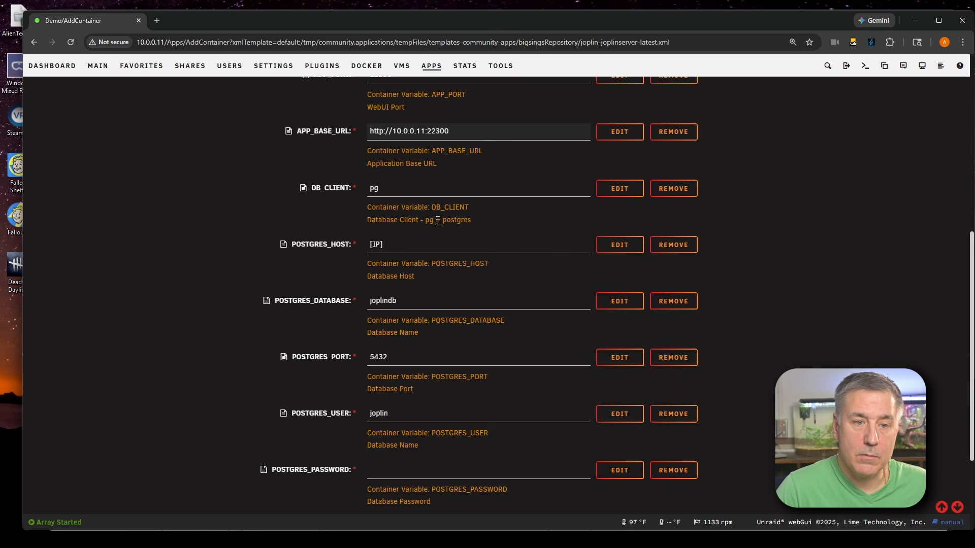
# Set POSTGRES_HOST to the server address 10.0.0.11
pyautogui.moveTo(480, 222); pyautogui.dragTo(428, 216)
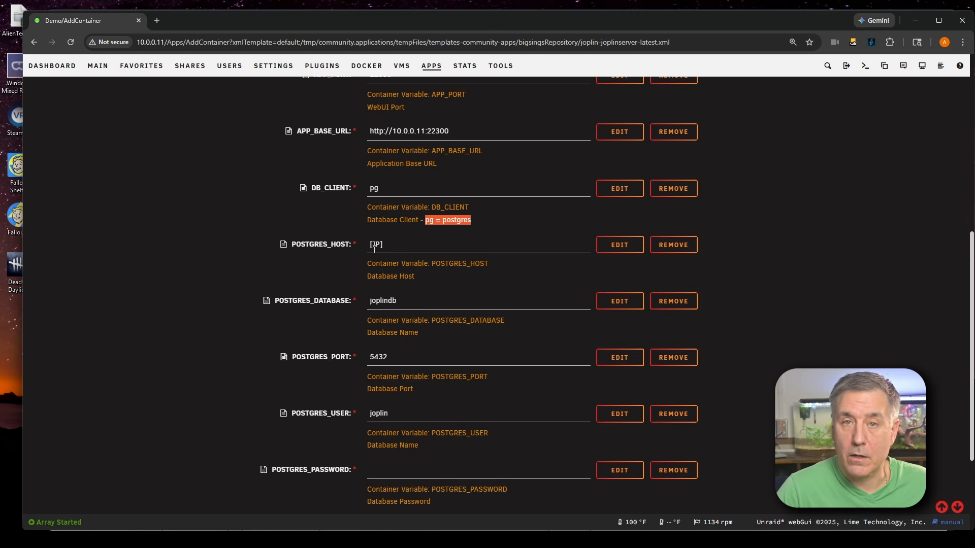
pyautogui.click(375, 246)
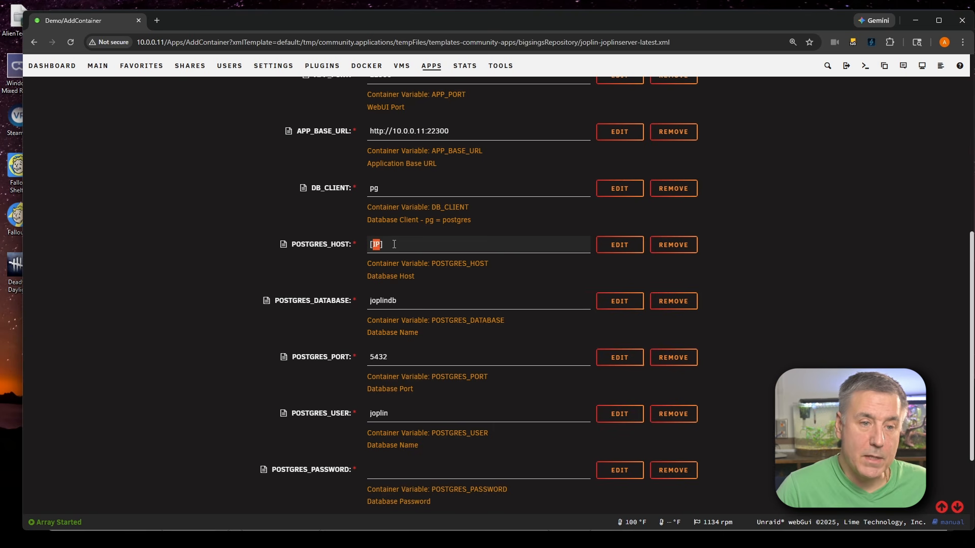
pyautogui.doubleClick(375, 246)
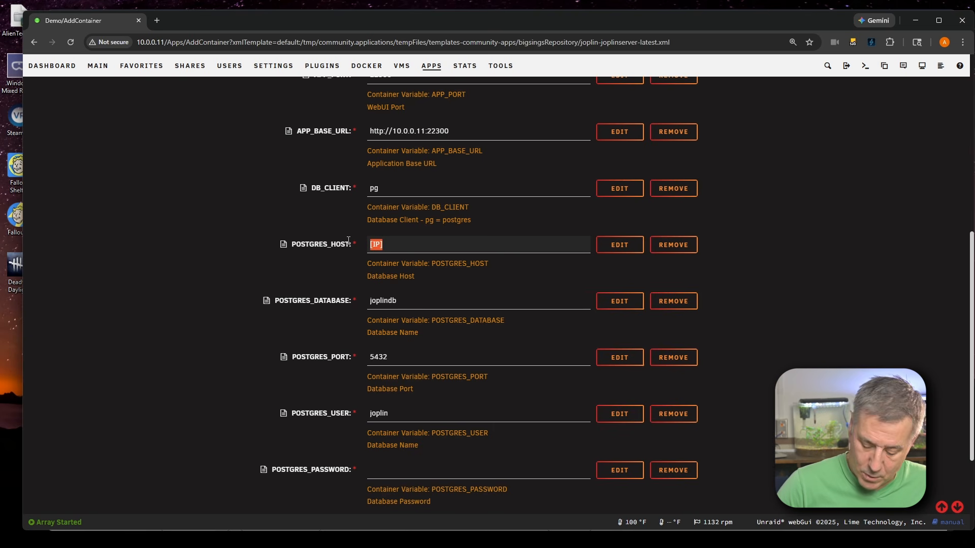
pyautogui.write('10.')
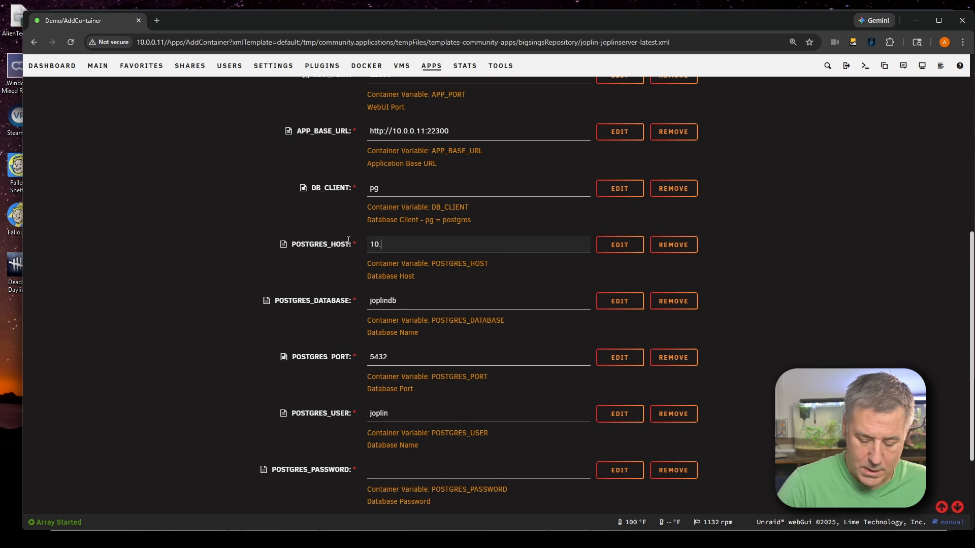
pyautogui.write('0.0.11')
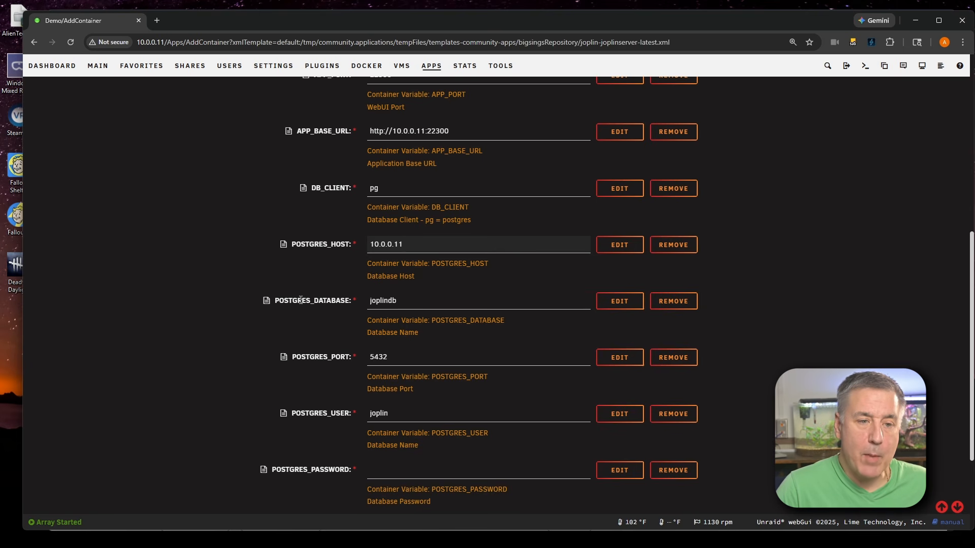
# Change POSTGRES_DATABASE to joplin
pyautogui.click(411, 301)
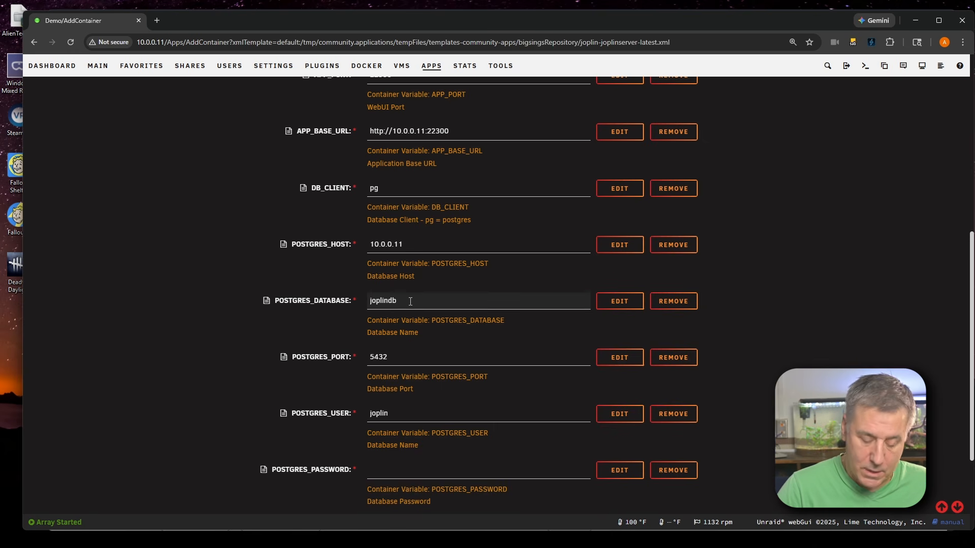
pyautogui.press('BackSpace')
pyautogui.press('BackSpace')
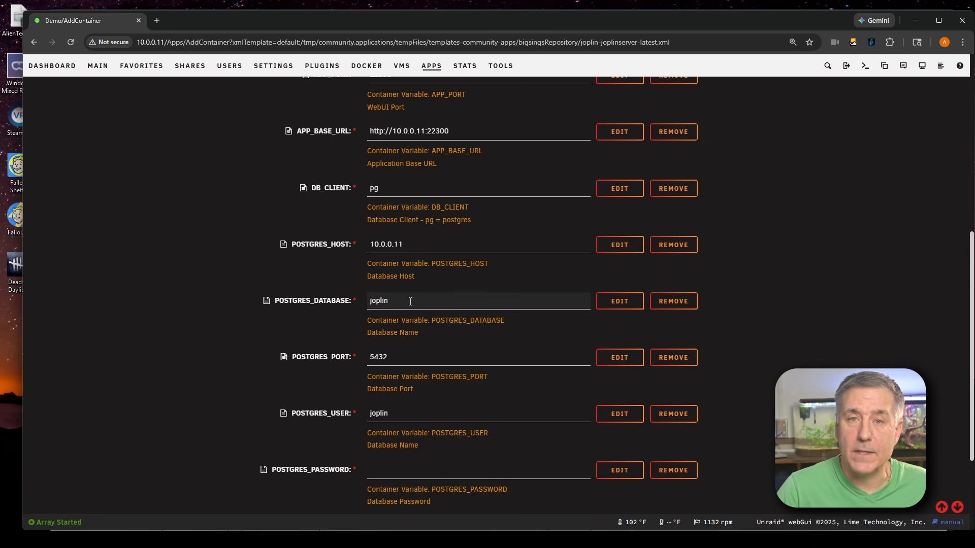
pyautogui.scroll(-2, 394, 325)
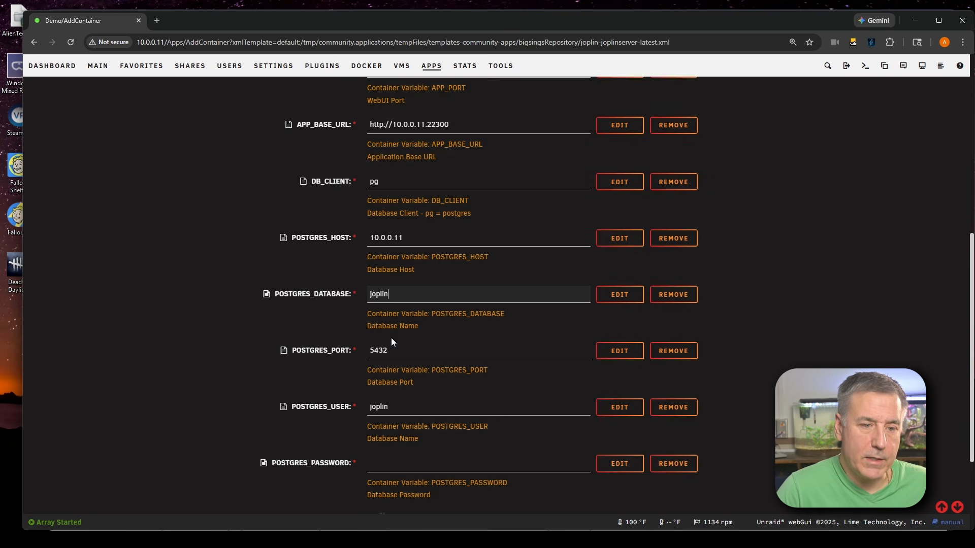
pyautogui.scroll(1, 398, 270)
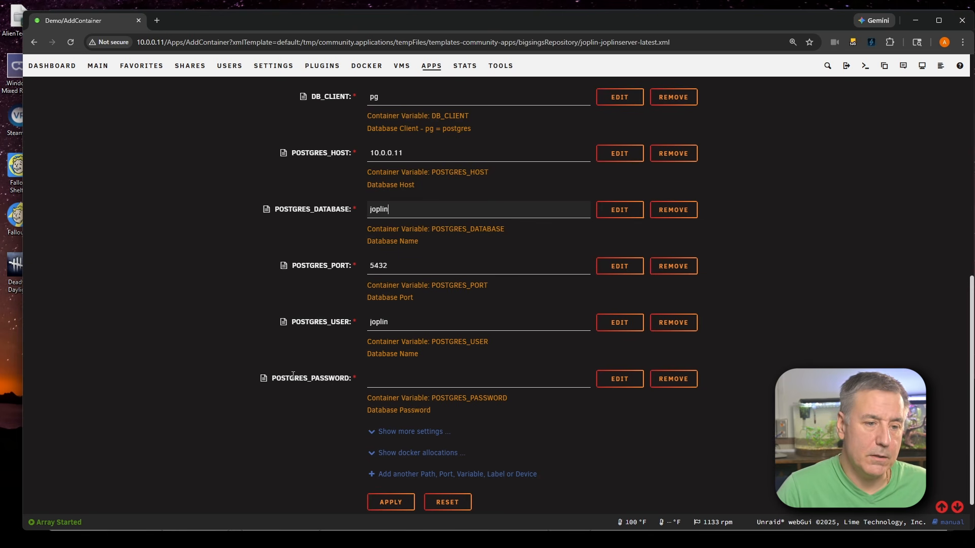
# Enter the joplin role's database password in the POSTGRES_PASSWORD field
pyautogui.click(374, 379)
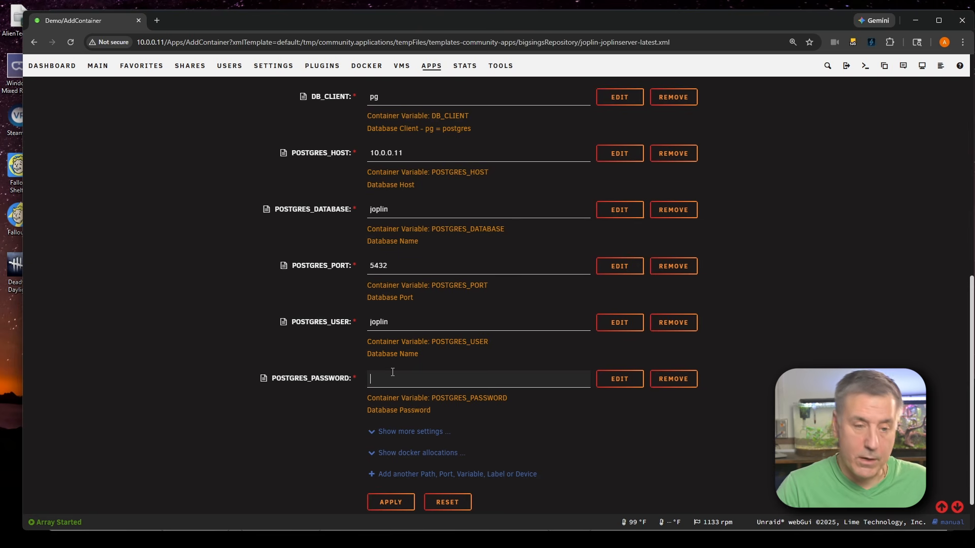
pyautogui.write('***')
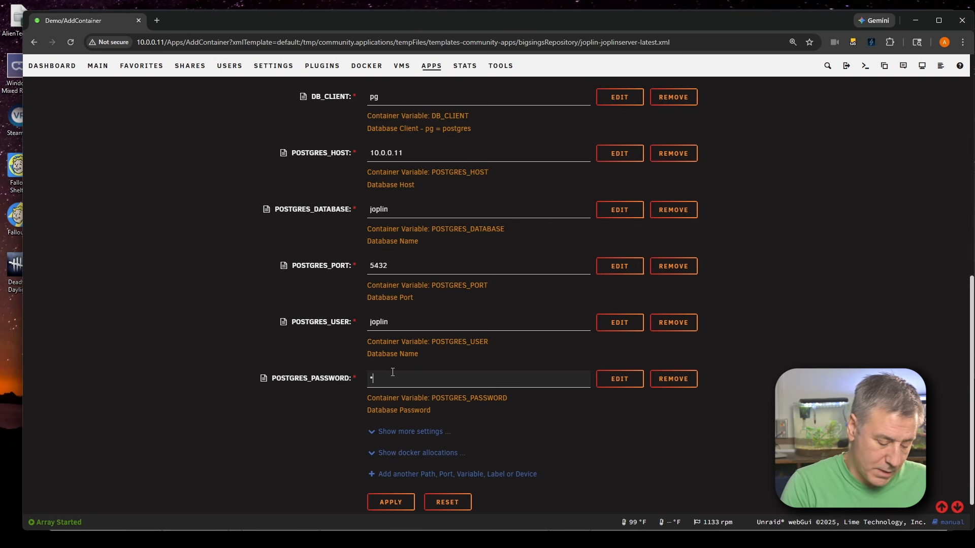
pyautogui.write('***')
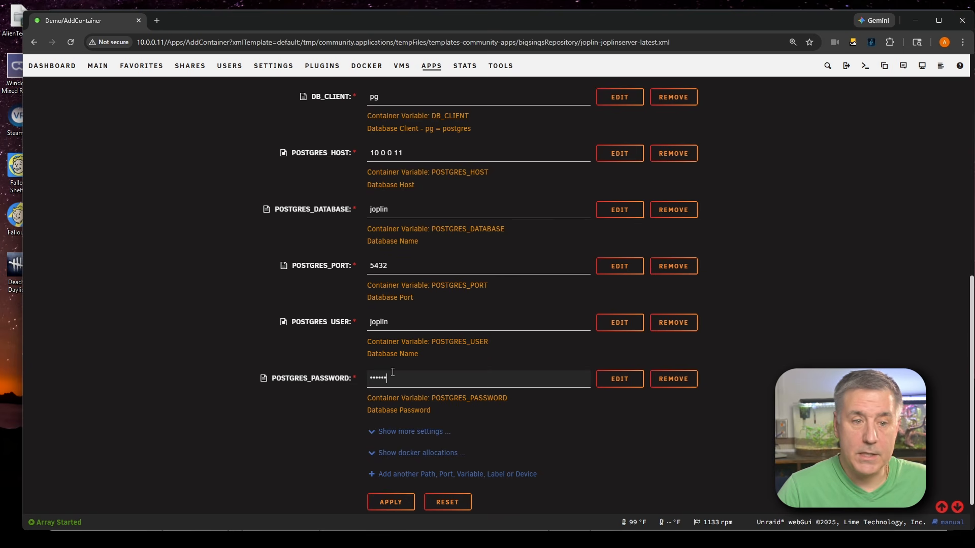
pyautogui.scroll(-1, 392, 372)
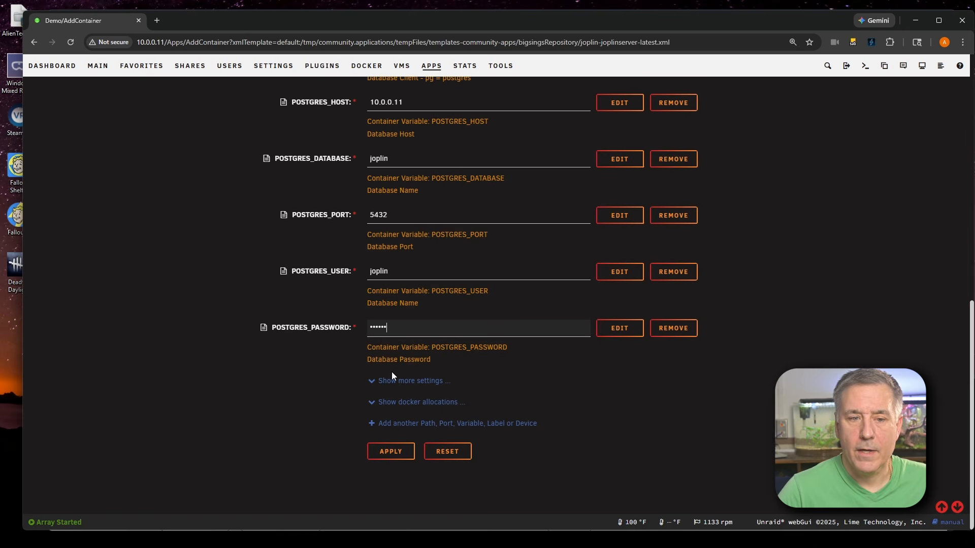
# Add another container setting of type Variable and name it MAILER_ENABLED
pyautogui.click(404, 425)
pyautogui.click(494, 187)
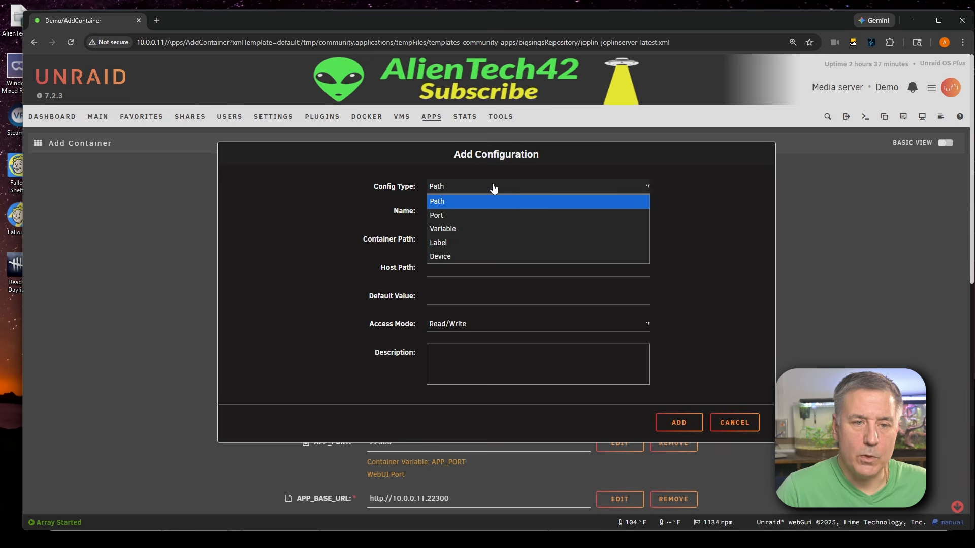
pyautogui.click(455, 229)
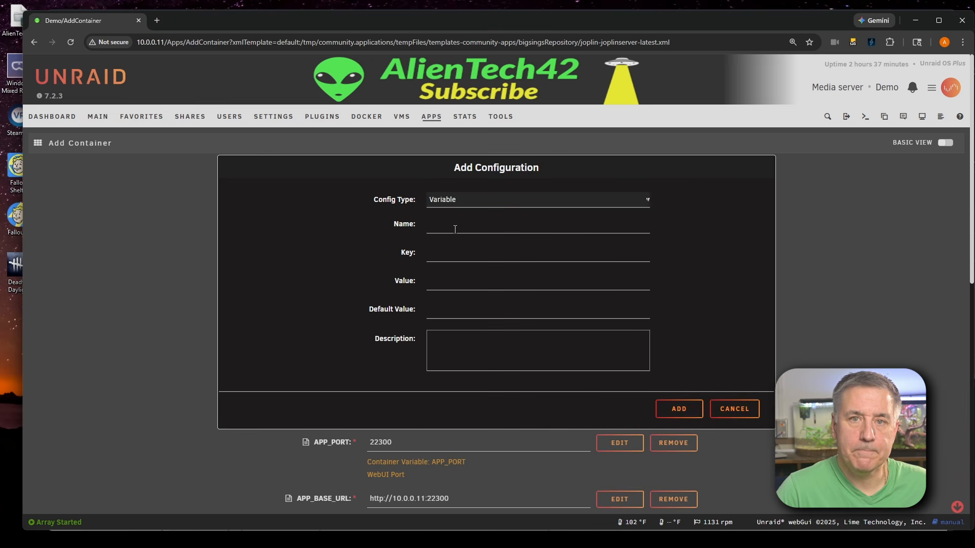
pyautogui.click(455, 229)
pyautogui.write('MIAL')
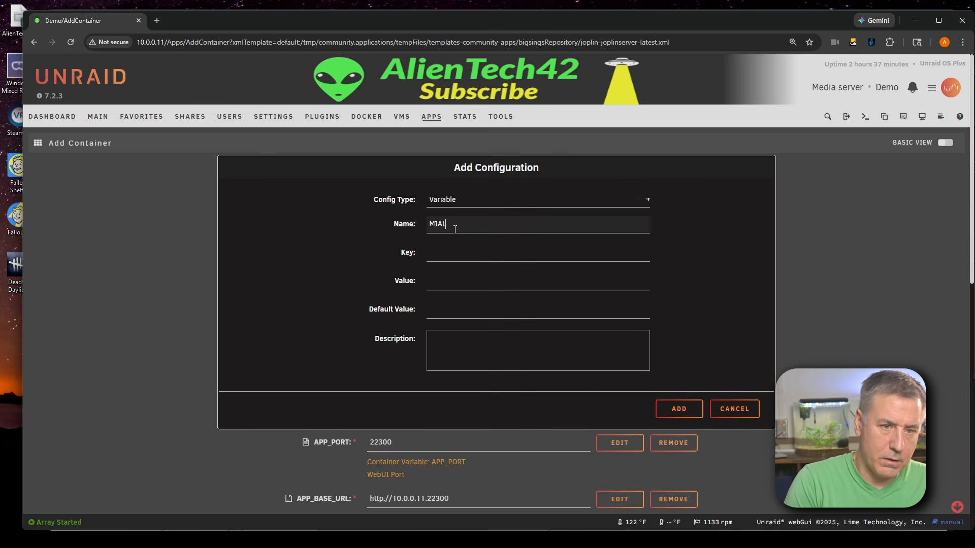
pyautogui.press('BackSpace')
pyautogui.press('BackSpace')
pyautogui.press('BackSpace')
pyautogui.write('AI')
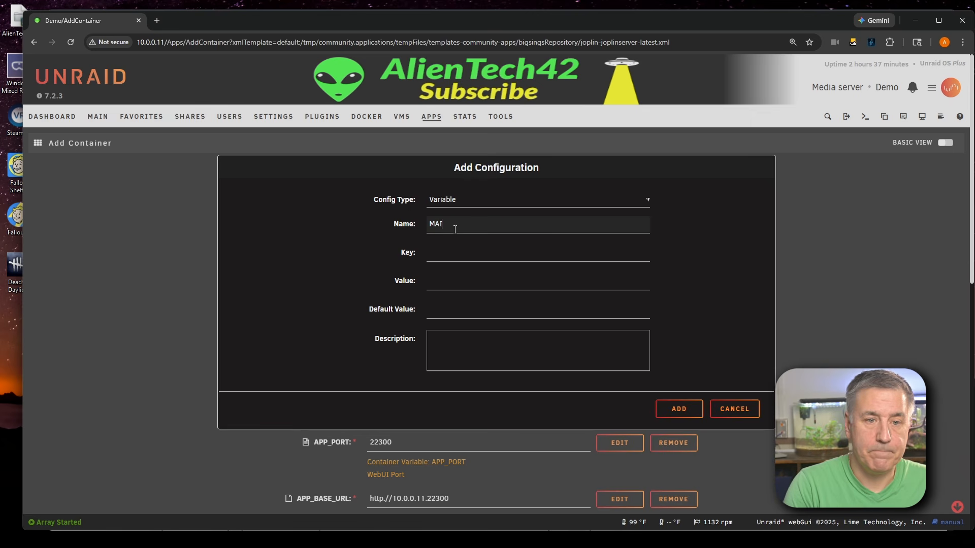
pyautogui.write('LER_ENABLED')
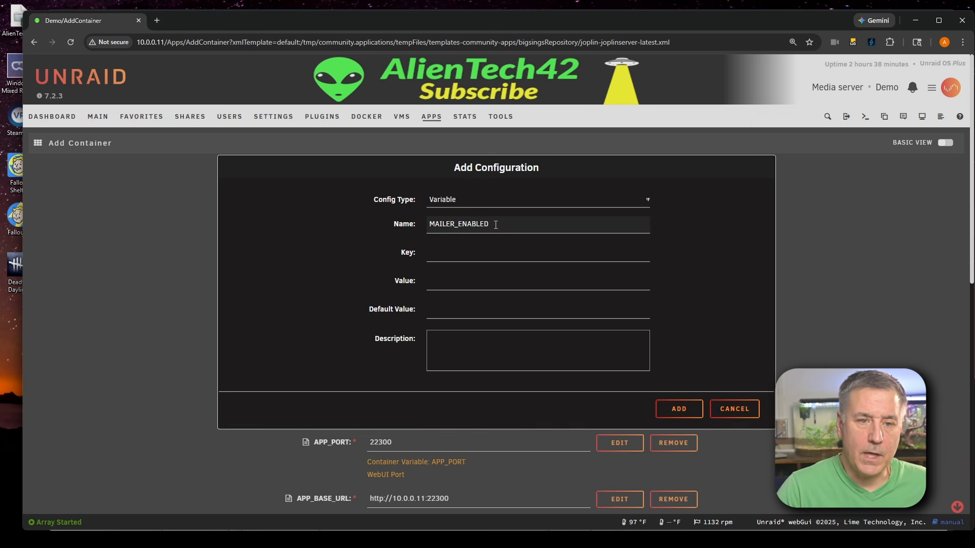
# Copy the name into the key as MAILER_ENABLED, set its value to 0, and add the variable
pyautogui.moveTo(496, 224); pyautogui.dragTo(429, 228)
pyautogui.hotkey('ctrl', 'c')
pyautogui.click(447, 256)
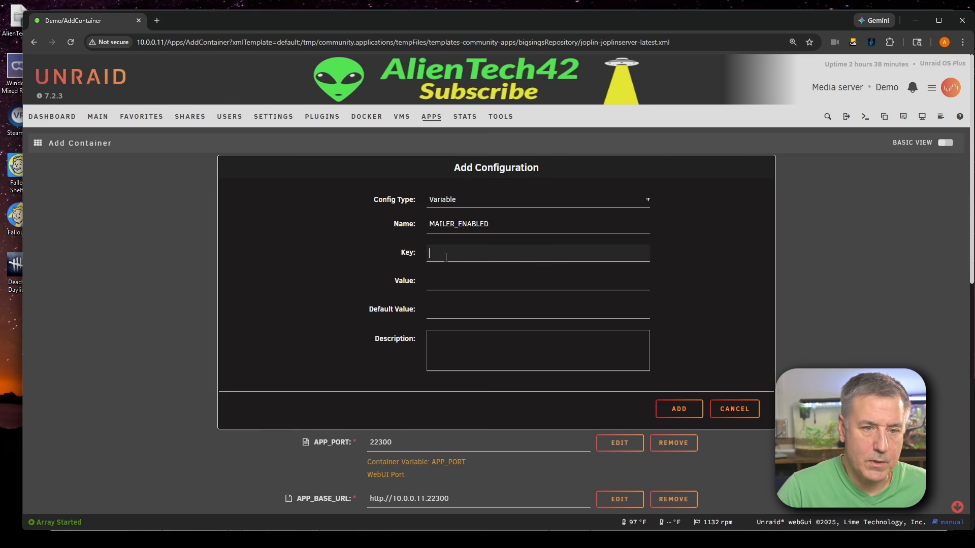
pyautogui.hotkey('ctrl', 'v')
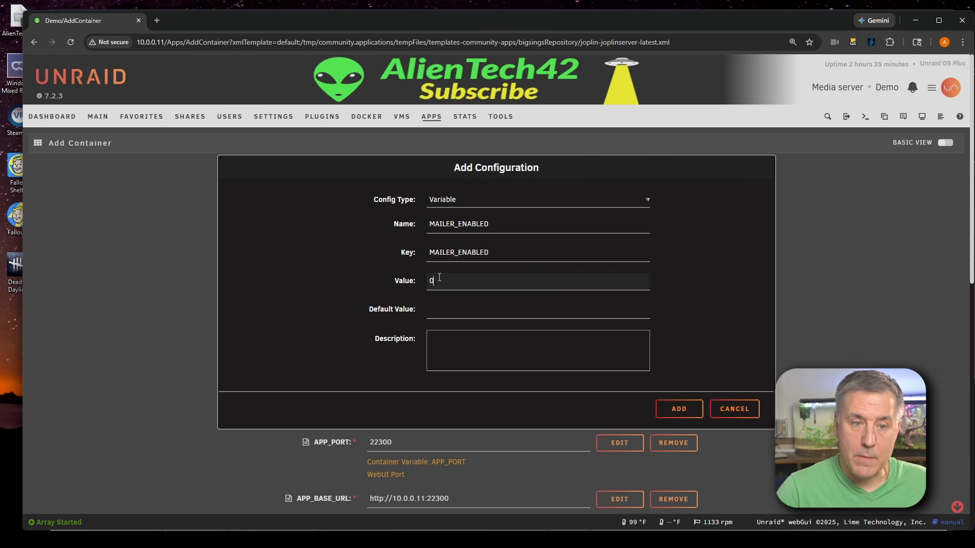
pyautogui.press('BackSpace')
pyautogui.write('1')
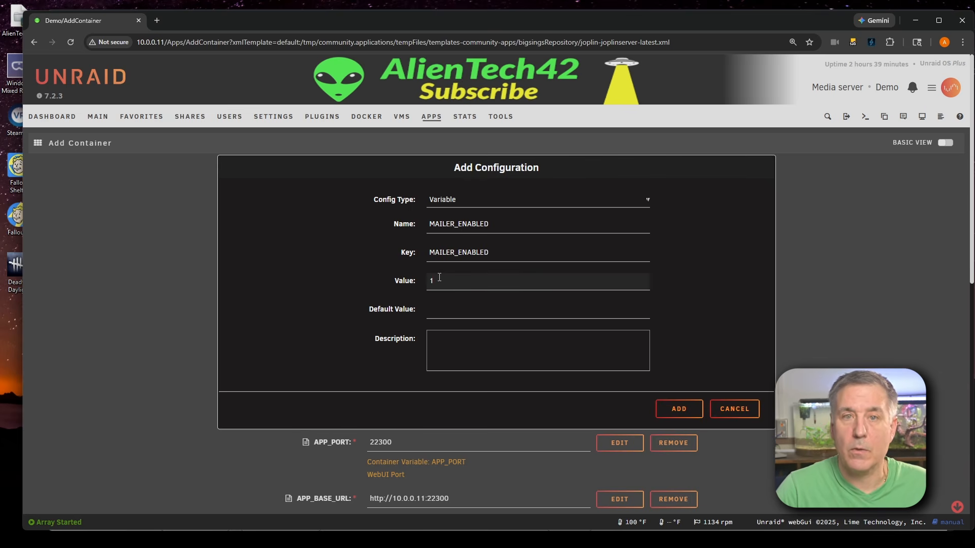
pyautogui.press('BackSpace')
pyautogui.write('0')
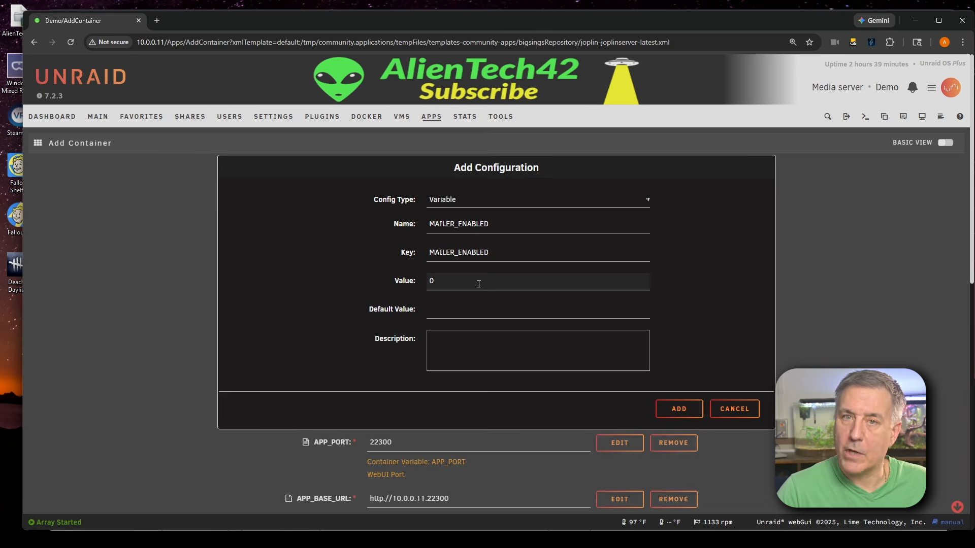
pyautogui.click(678, 408)
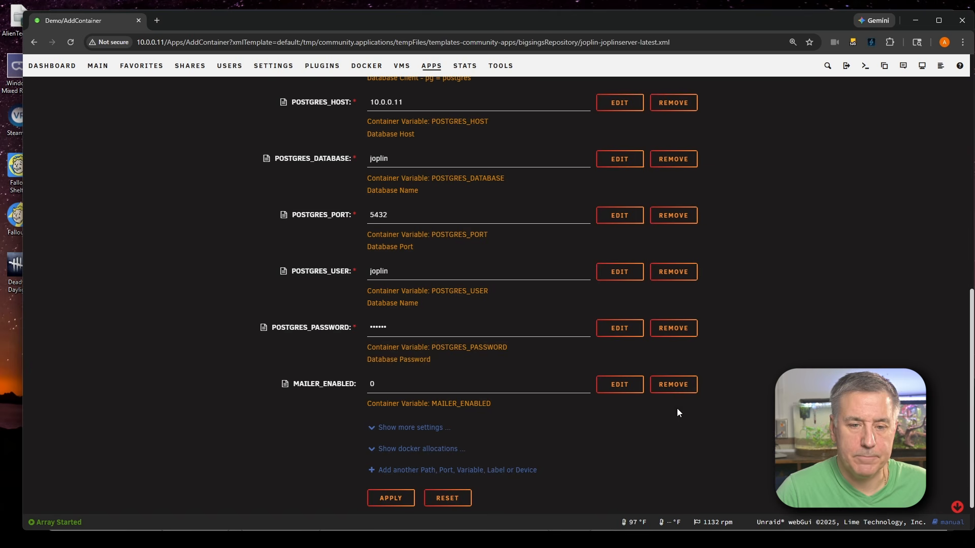
# Add another Variable setting and name it MAILER_HOST
pyautogui.click(420, 475)
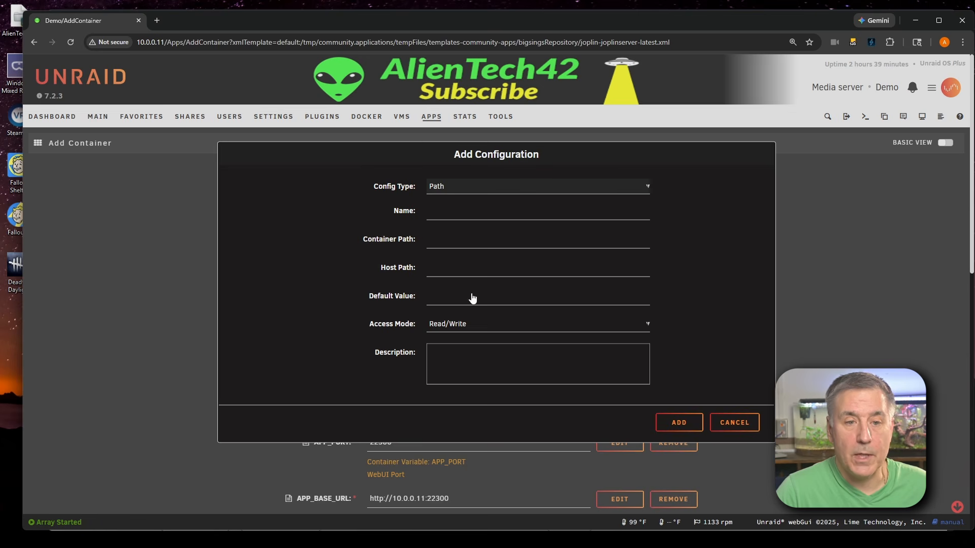
pyautogui.click(499, 187)
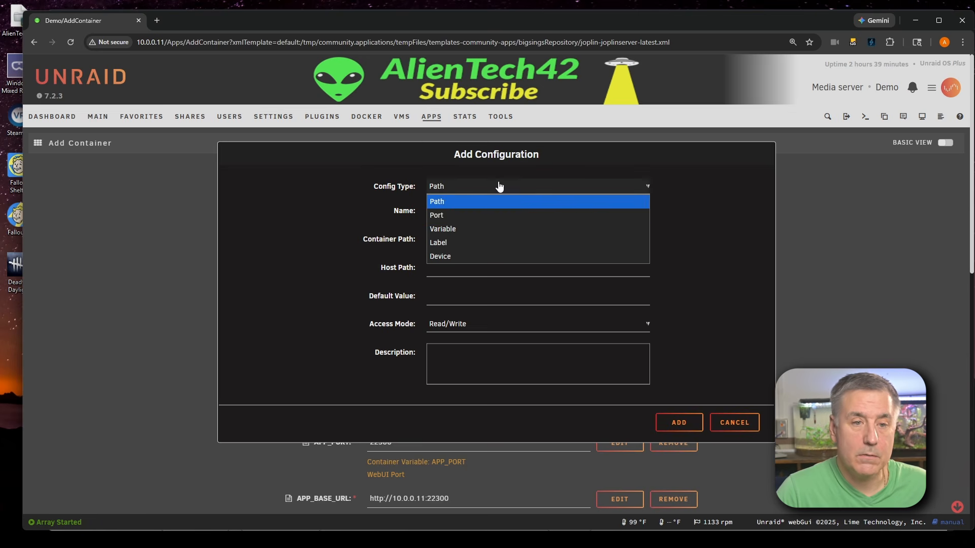
pyautogui.click(465, 228)
pyautogui.click(457, 224)
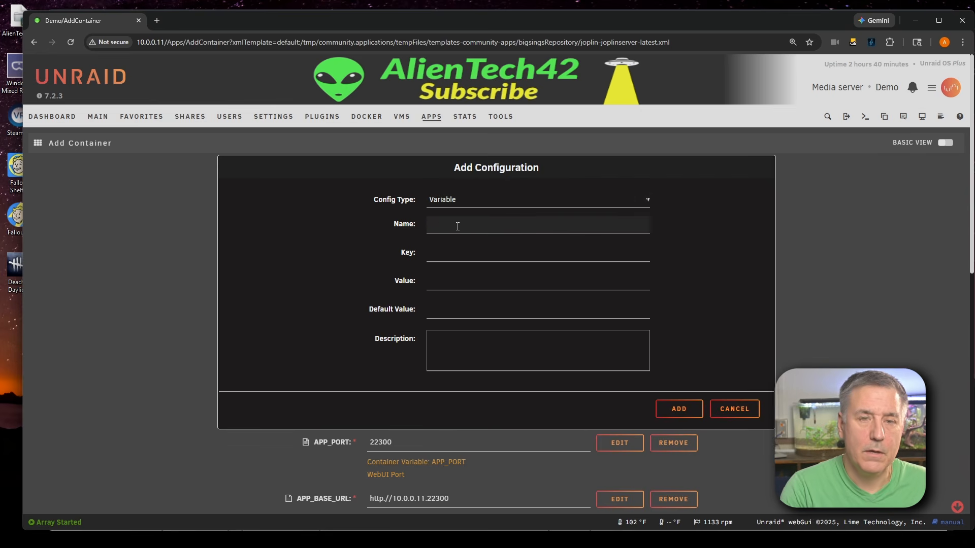
pyautogui.write('MAILER')
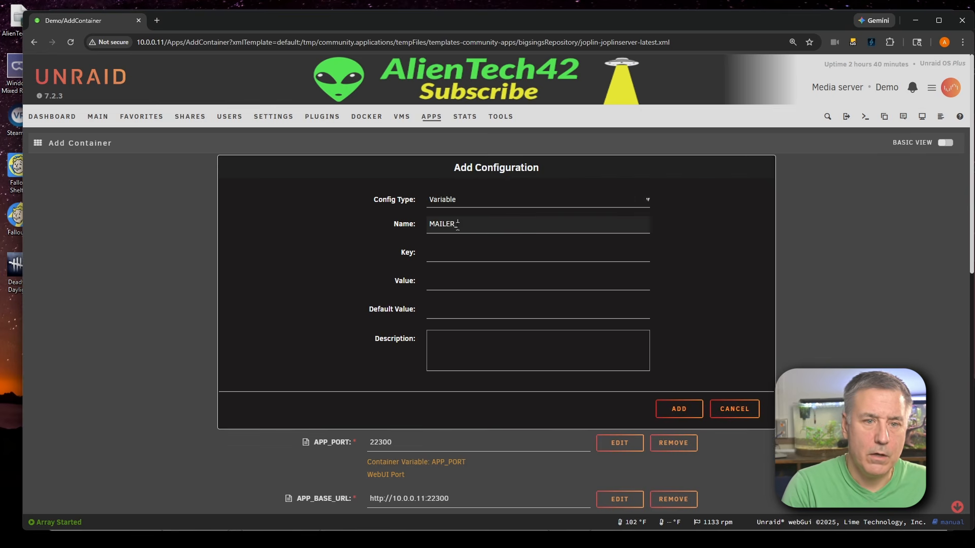
pyautogui.write('_HOST')
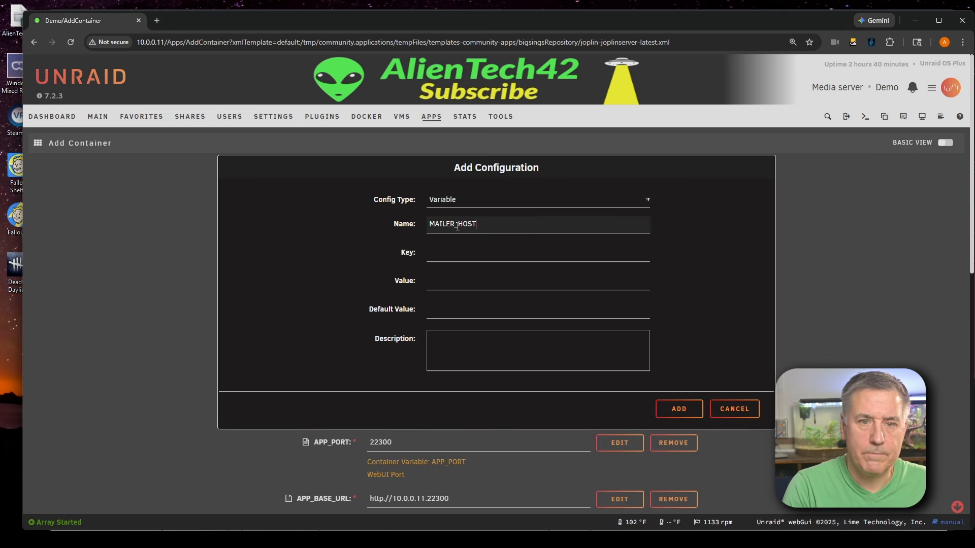
# Copy the name into the key as MAILER_HOST, set its value to smtp.gmail.com, and add the variable
pyautogui.doubleClick(457, 226)
pyautogui.hotkey('ctrl', 'c')
pyautogui.click(429, 254)
pyautogui.hotkey('ctrl', 'v')
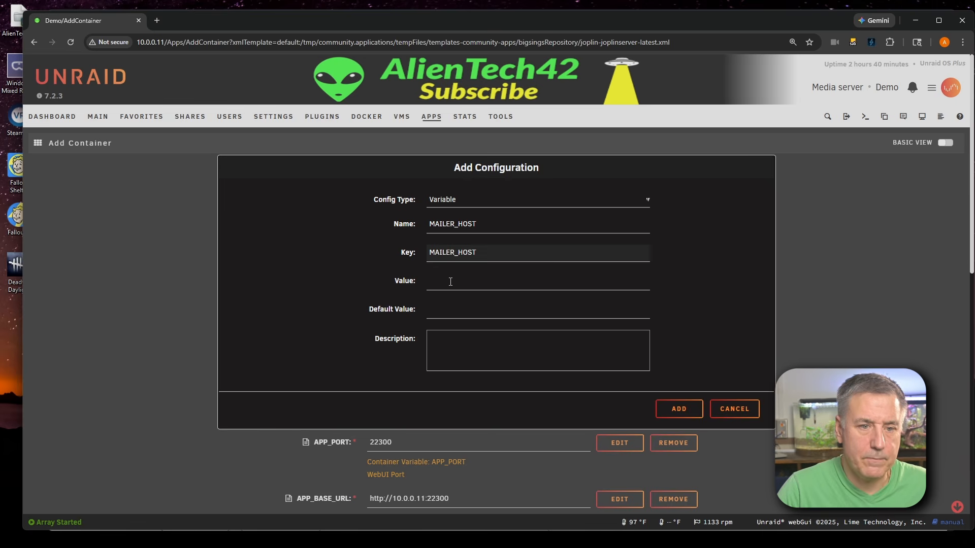
pyautogui.click(451, 283)
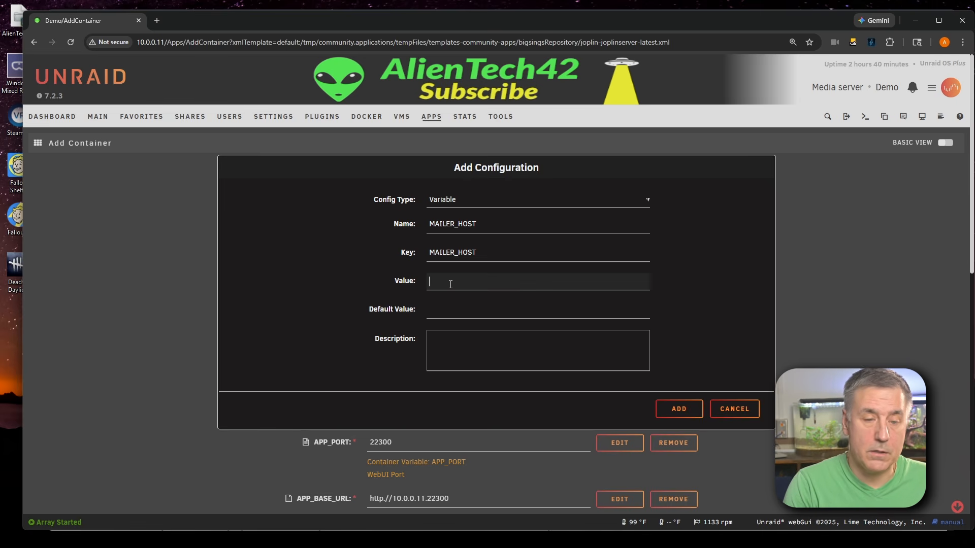
pyautogui.write('smtp.gmail')
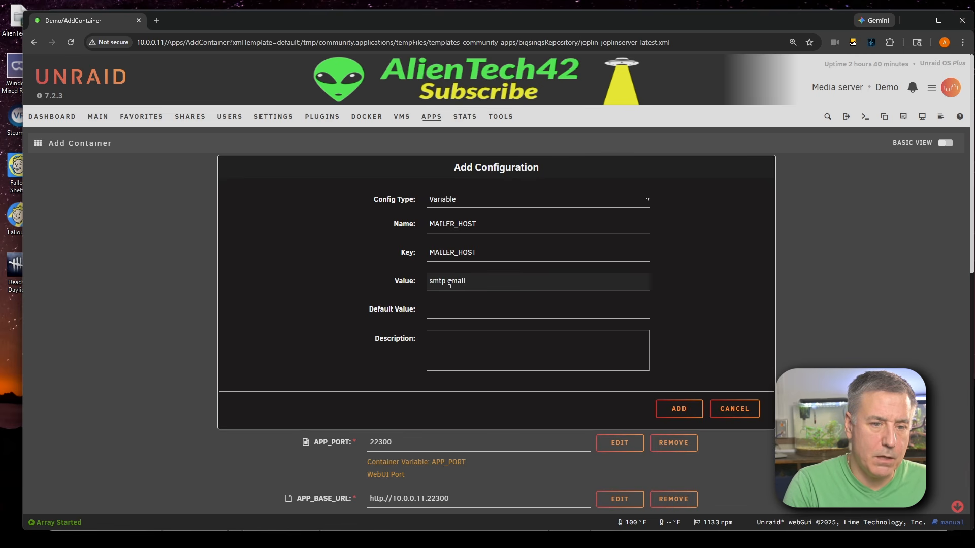
pyautogui.write('.com')
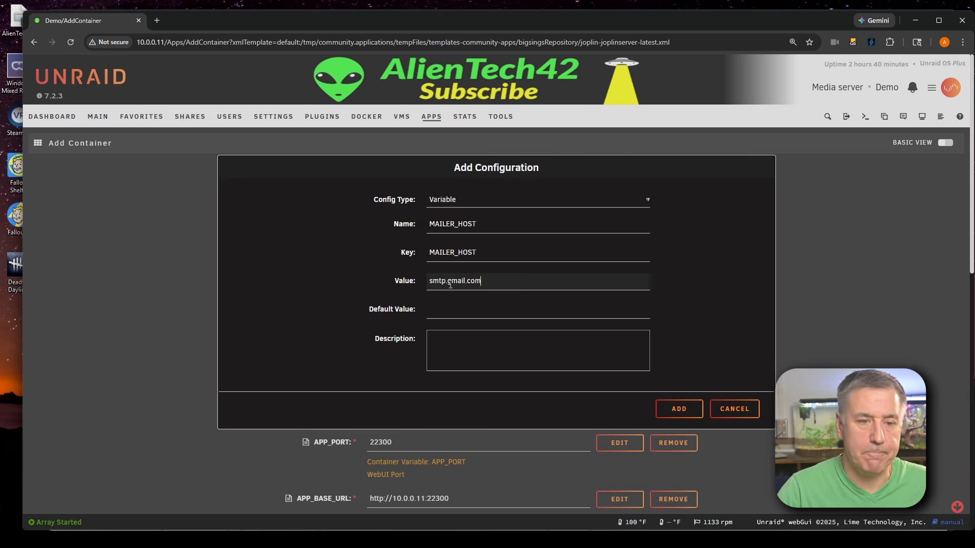
pyautogui.click(685, 404)
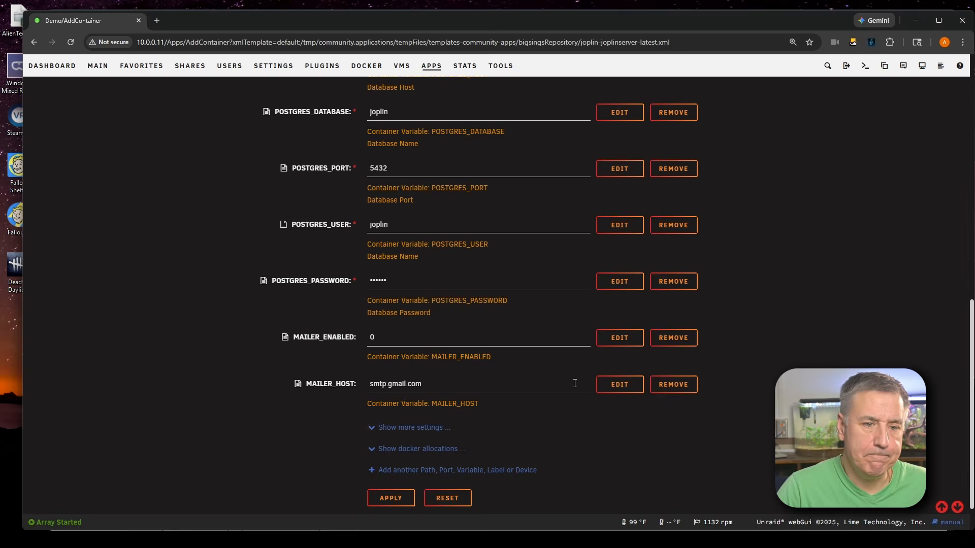
# Add another Variable setting and name it MAILER_PORT
pyautogui.click(457, 470)
pyautogui.click(451, 187)
pyautogui.click(450, 224)
pyautogui.click(457, 225)
pyautogui.write('m')
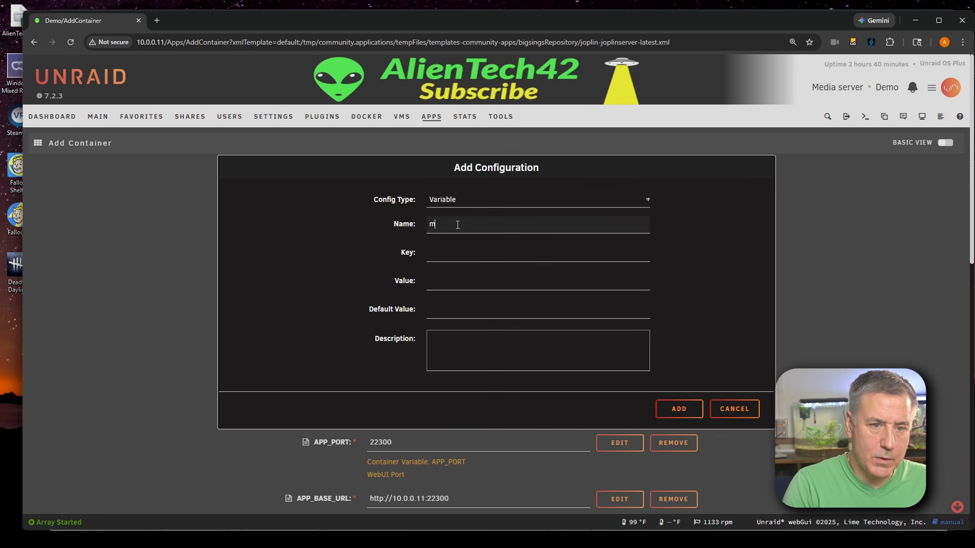
pyautogui.write('MAILER_P')
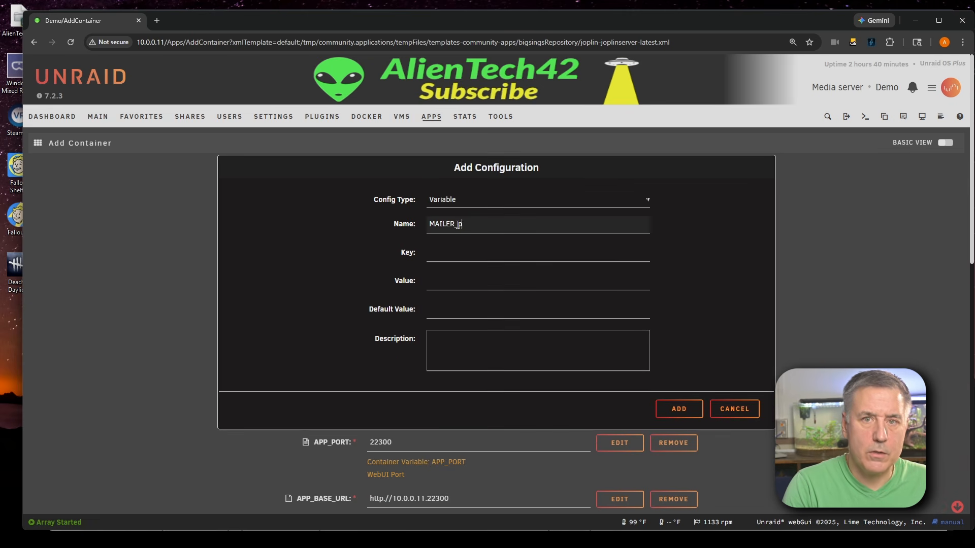
pyautogui.write('ORT')
# Set the key to MAILER_PORT, restore the name MAILER_PORT, enter value 587, and add the variable
pyautogui.hotkey('ctrl', 'a')
pyautogui.hotkey('ctrl', 'c')
pyautogui.write('C')
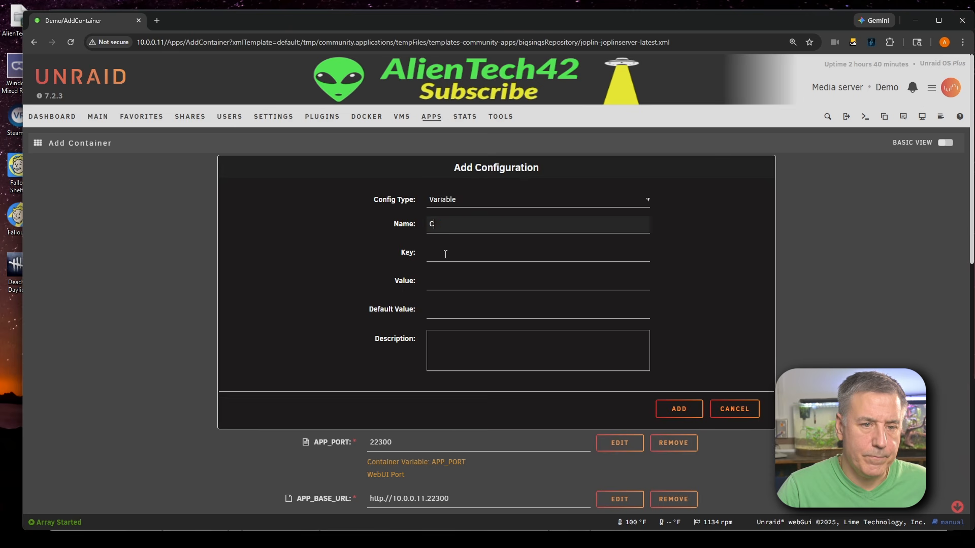
pyautogui.click(445, 255)
pyautogui.hotkey('ctrl', 'v')
pyautogui.click(455, 223)
pyautogui.hotkey('ctrl', 'a')
pyautogui.hotkey('ctrl', 'v')
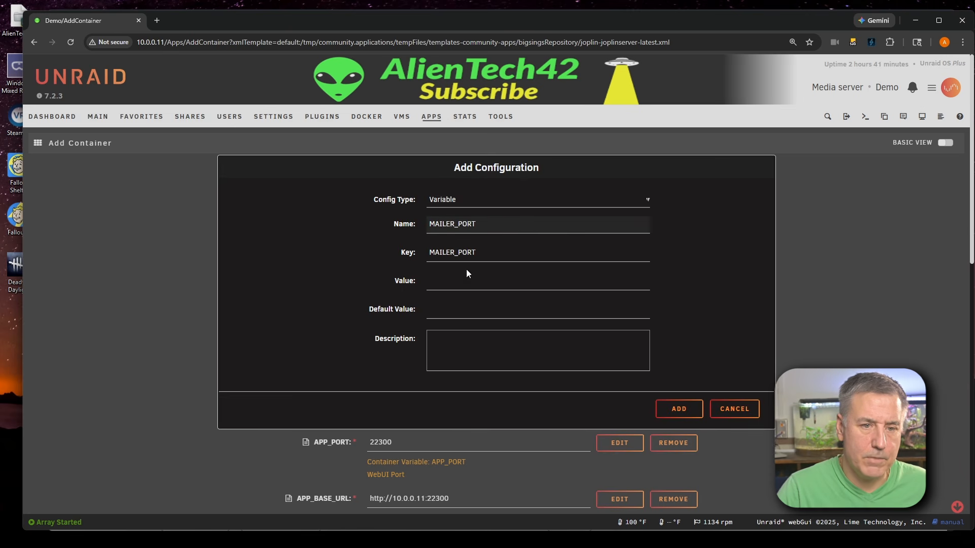
pyautogui.click(452, 285)
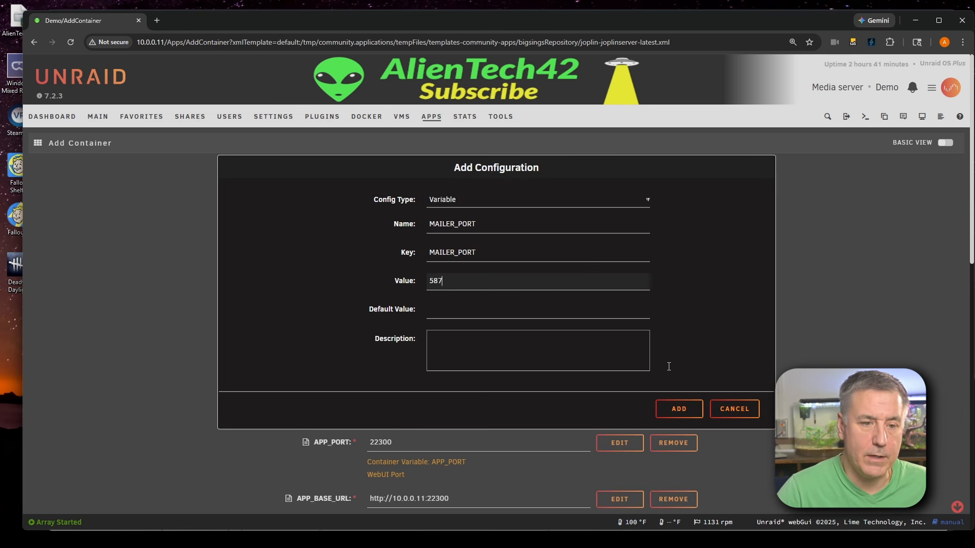
pyautogui.click(679, 409)
# Add another Variable setting and name it MAILER_SECURTIY
pyautogui.click(418, 471)
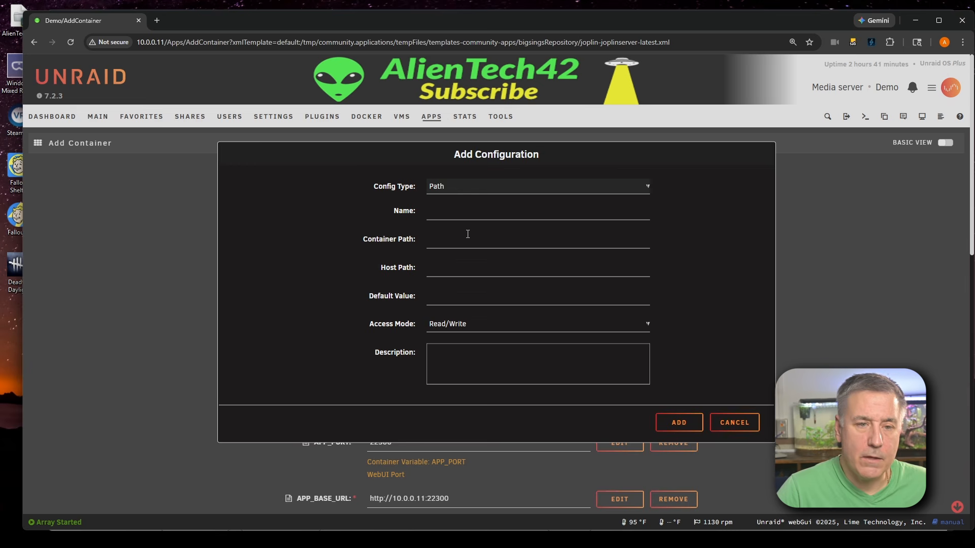
pyautogui.click(472, 186)
pyautogui.click(472, 227)
pyautogui.click(468, 226)
pyautogui.write('MA')
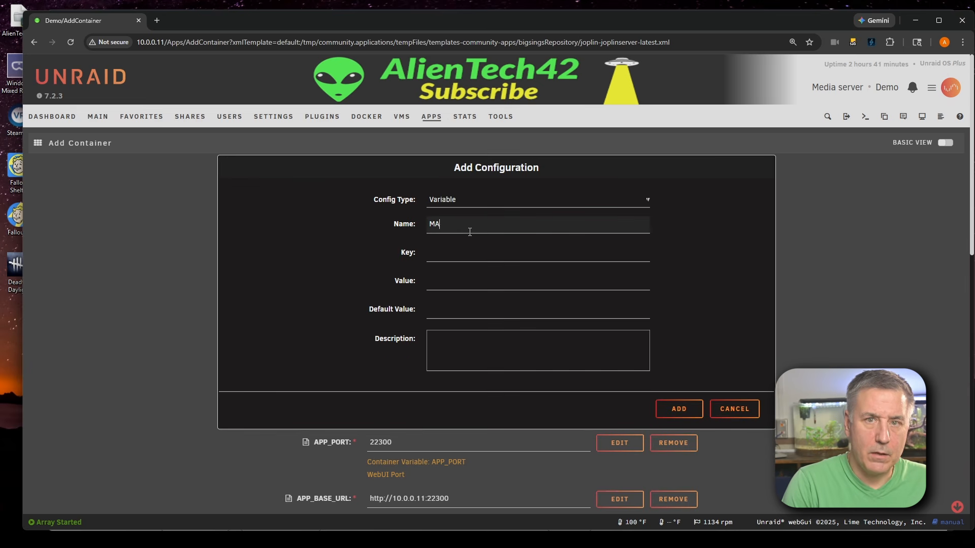
pyautogui.write('ILER_SEC')
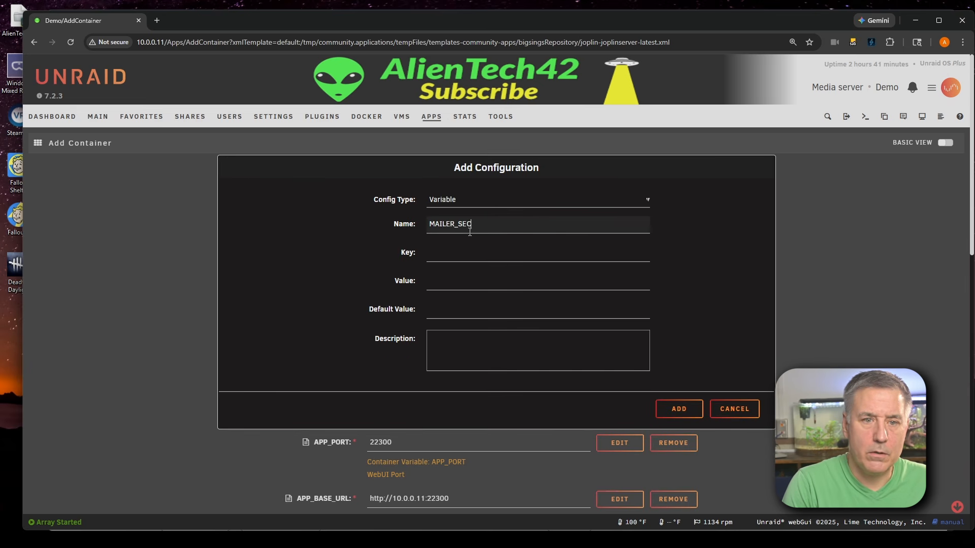
pyautogui.write('URTIY')
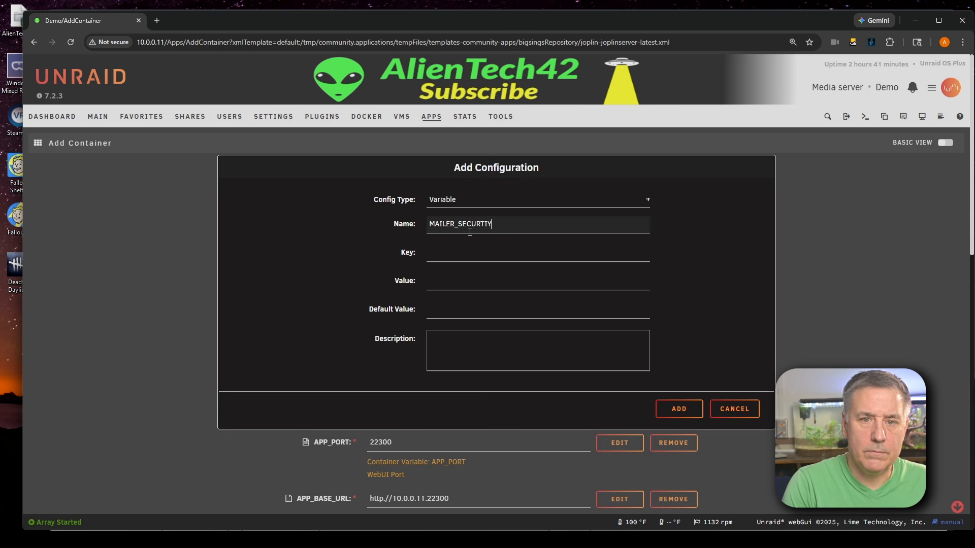
# Copy the name into the key as MAILER_SECURTIY, set its value to starttls, and confirm the variable
pyautogui.moveTo(492, 232); pyautogui.dragTo(428, 232)
pyautogui.hotkey('ctrl', 'c')
pyautogui.click(445, 258)
pyautogui.hotkey('ctrl', 'v')
pyautogui.click(435, 281)
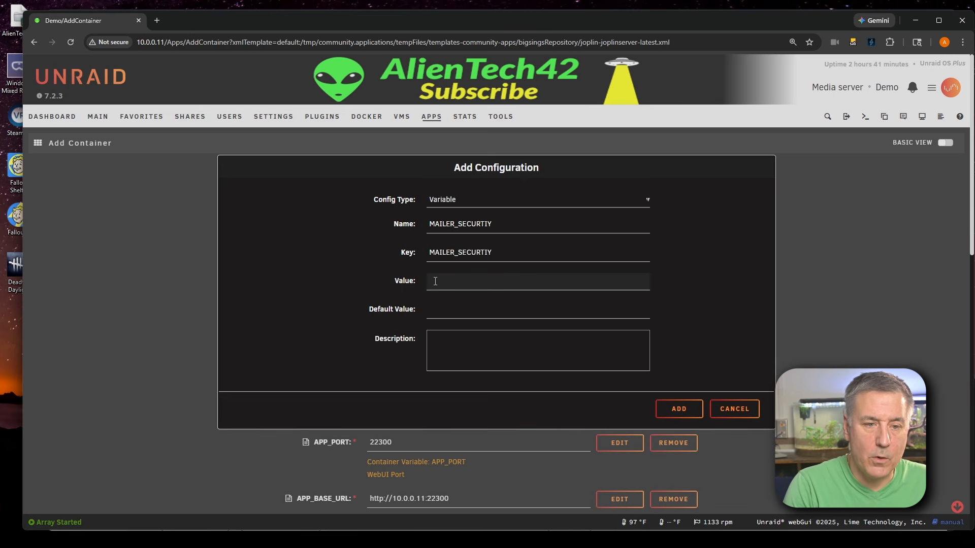
pyautogui.write('starttls')
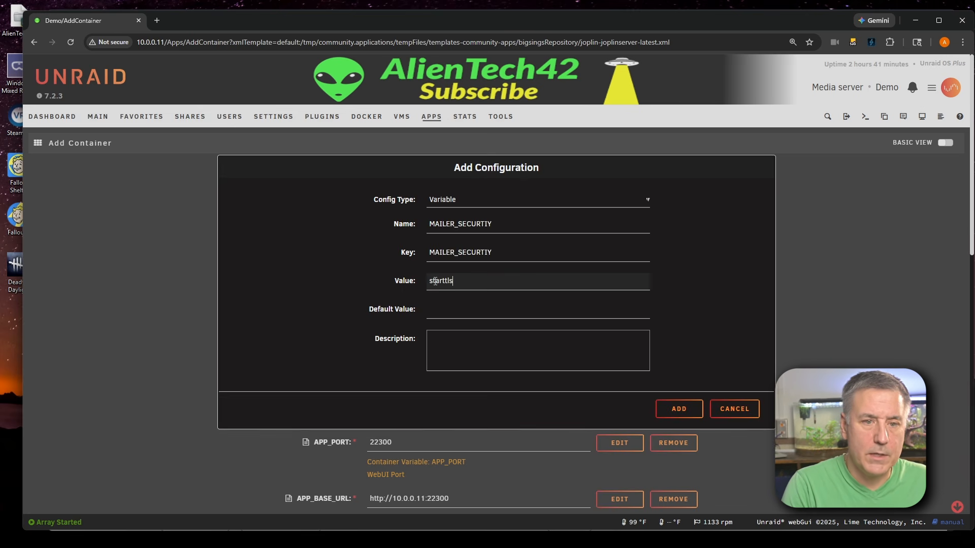
pyautogui.press('Return')
# Add another Variable setting and name it MAILER_AUTH_USER
pyautogui.click(414, 469)
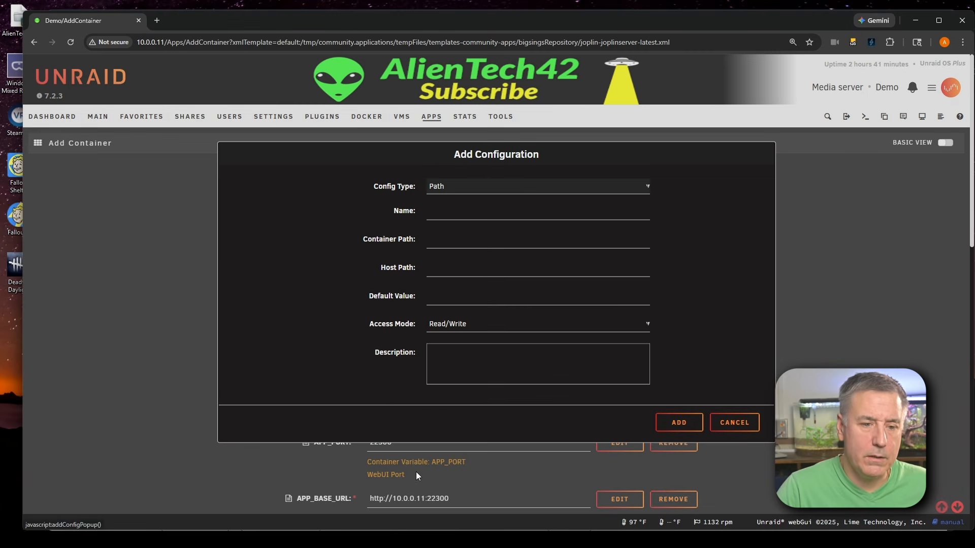
pyautogui.click(463, 187)
pyautogui.click(465, 229)
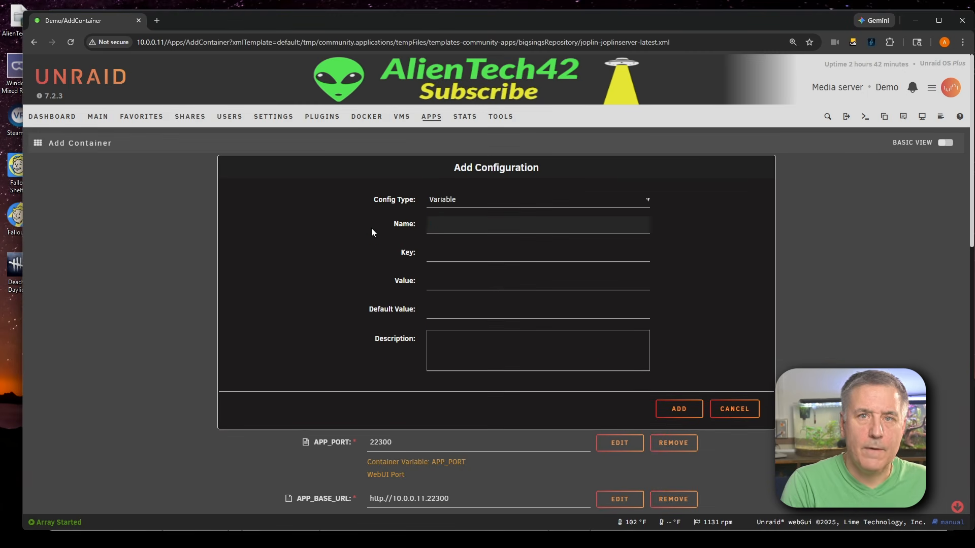
pyautogui.write('MAILER')
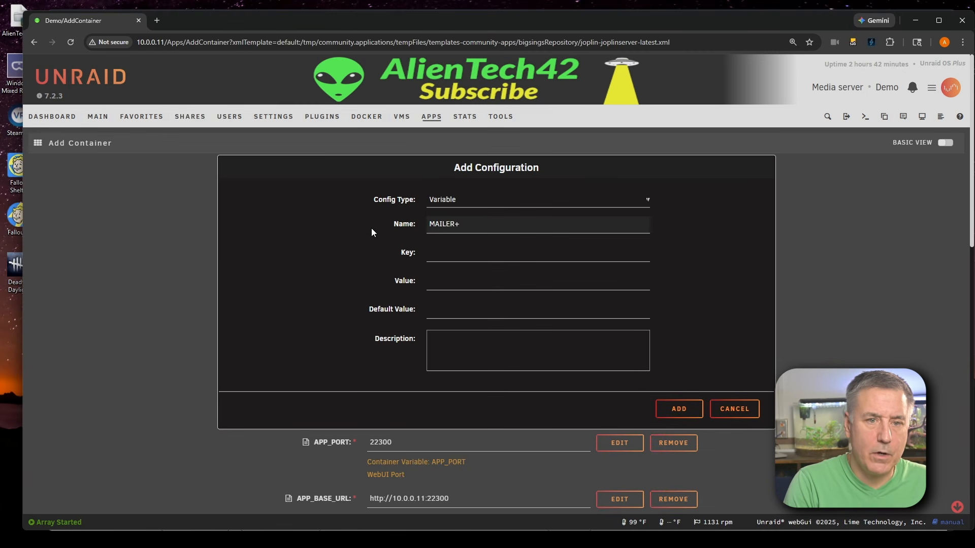
pyautogui.write('_')
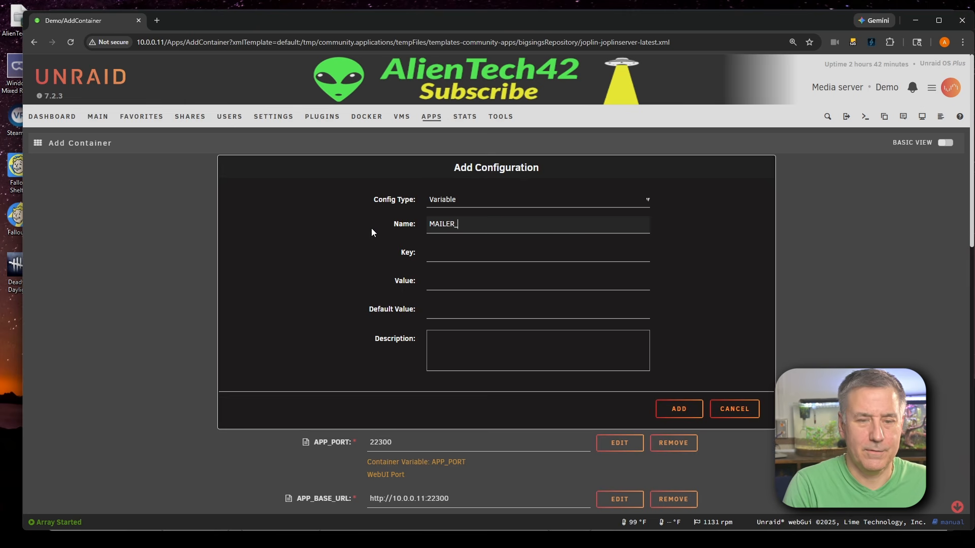
pyautogui.write('AUTH)')
pyautogui.press('BackSpace')
pyautogui.write('_US')
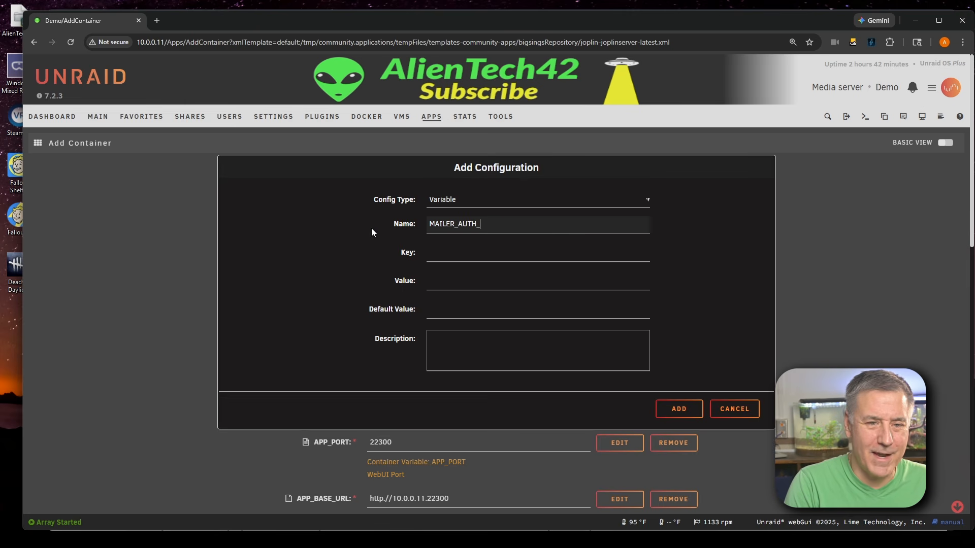
pyautogui.write('ER')
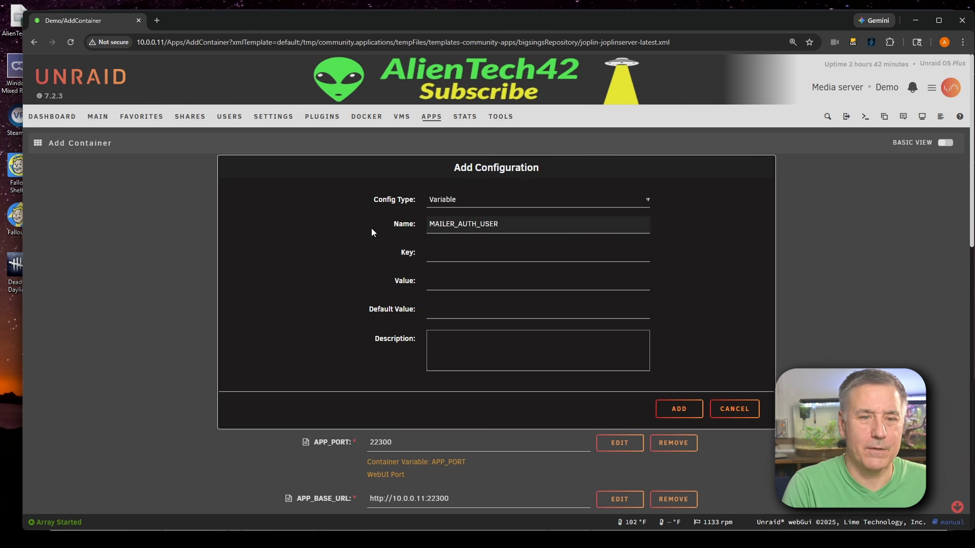
# Copy the name into the key as MAILER_AUTH_USER, enter the mail account's e-mail address as the value, and add the variable
pyautogui.doubleClick(440, 223)
pyautogui.hotkey('ctrl', 'c')
pyautogui.click(457, 252)
pyautogui.hotkey('ctrl', 'v')
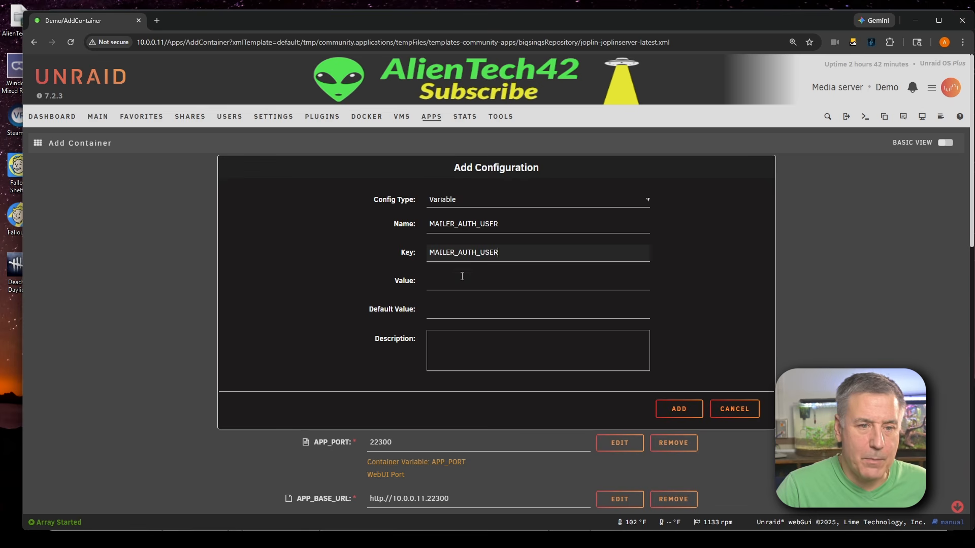
pyautogui.click(461, 278)
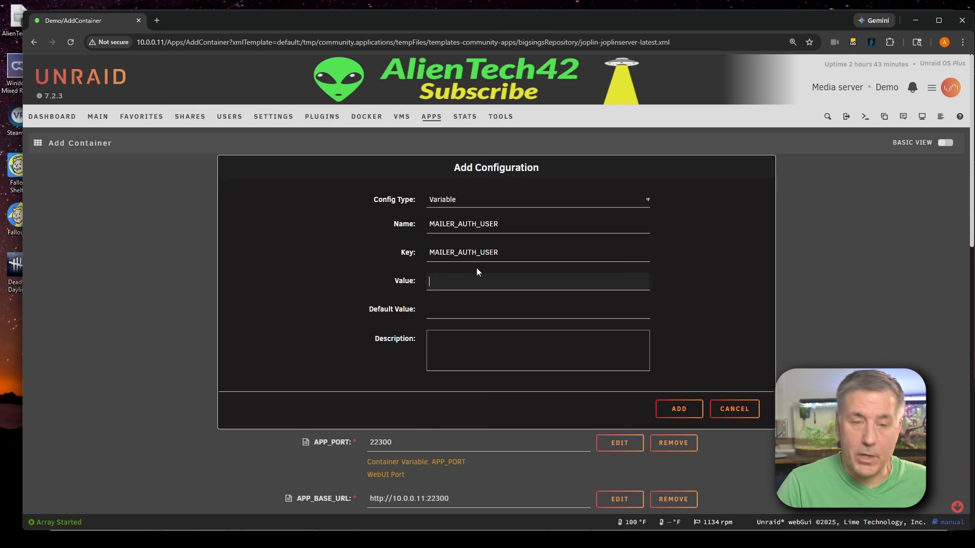
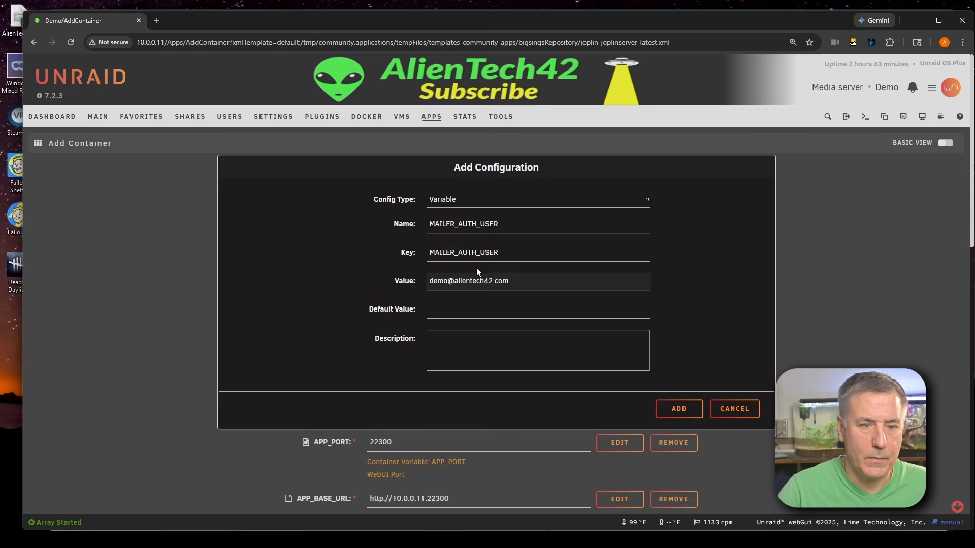
pyautogui.press('Return')
# Add another Variable setting and name it MAILER_AUTH_PASSWORD
pyautogui.click(401, 470)
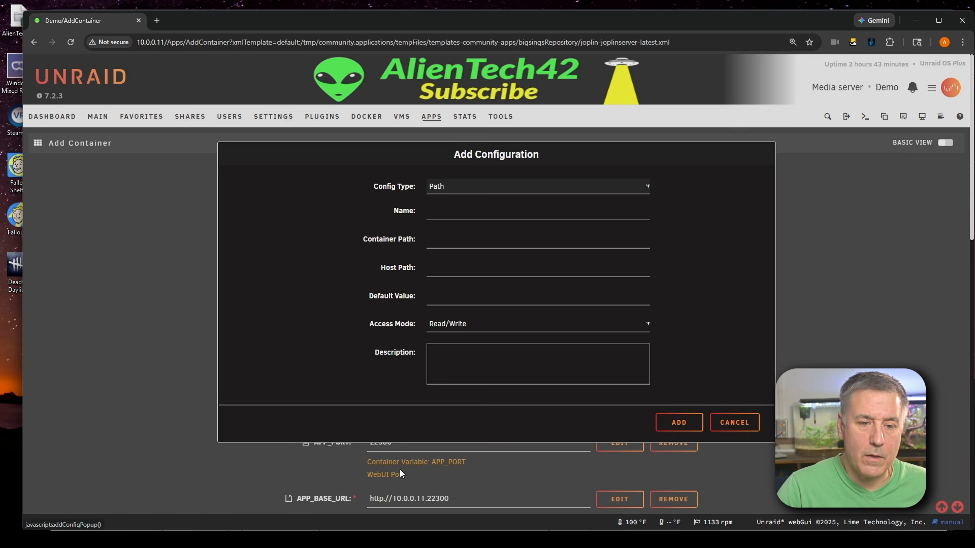
pyautogui.click(477, 188)
pyautogui.click(474, 228)
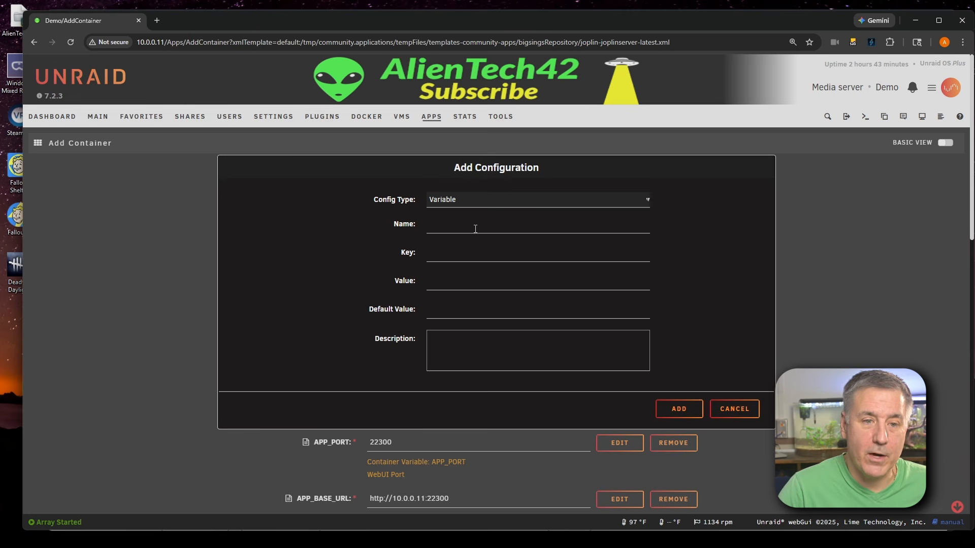
pyautogui.click(476, 229)
pyautogui.write('M')
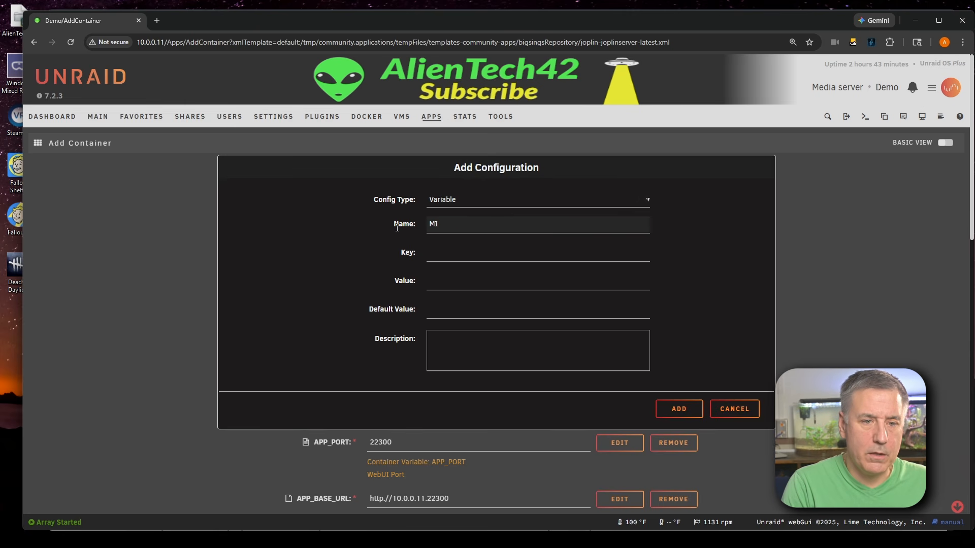
pyautogui.write('AILER_AUTH_')
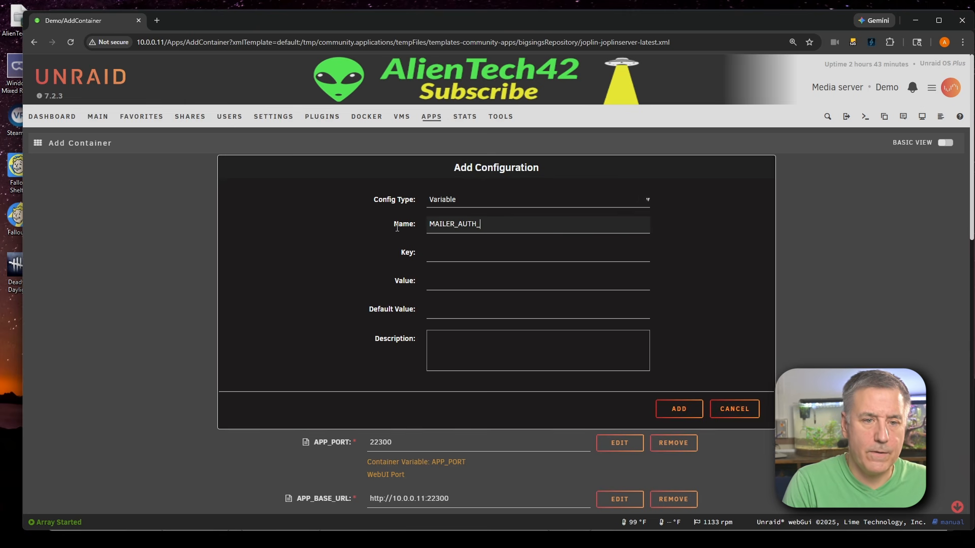
pyautogui.write('PASSWORD')
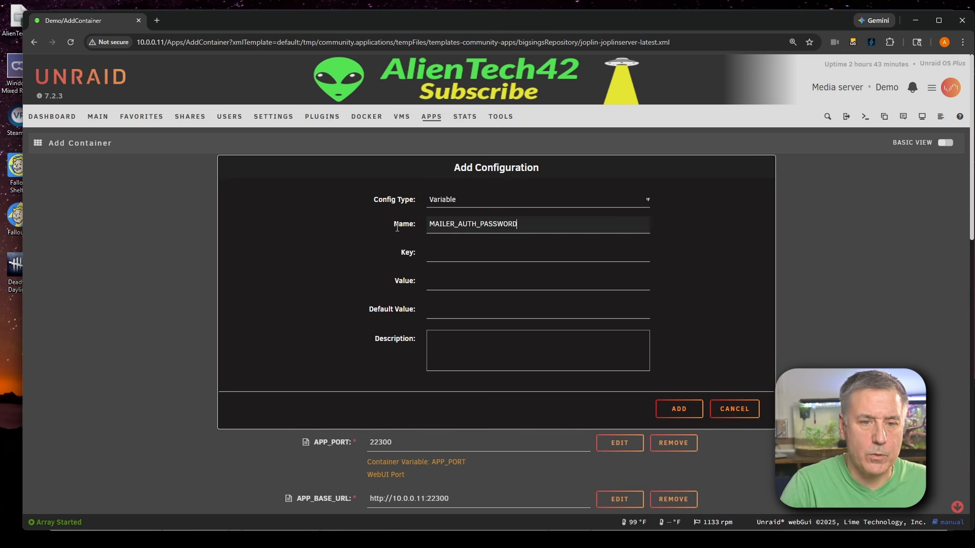
# Copy the name into the key as MAILER_AUTH_PASSWORD and add the variable
pyautogui.hotkey('ctrl', 'a')
pyautogui.hotkey('ctrl', 'c')
pyautogui.click(429, 252)
pyautogui.hotkey('ctrl', 'v')
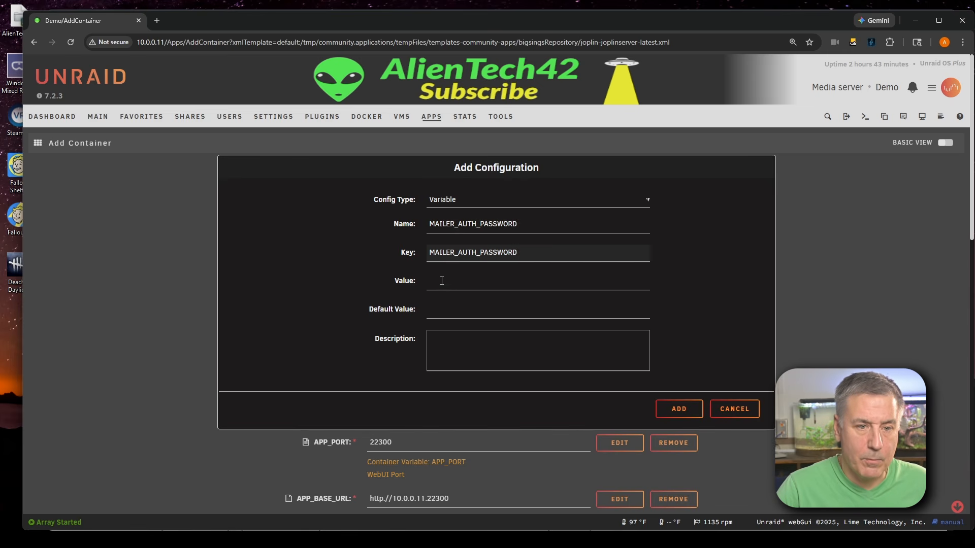
pyautogui.click(447, 280)
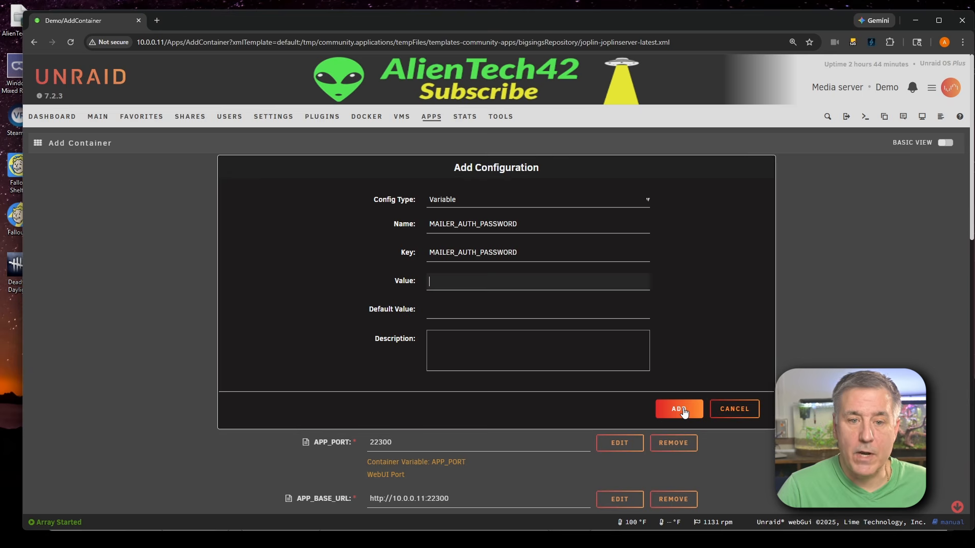
pyautogui.click(684, 409)
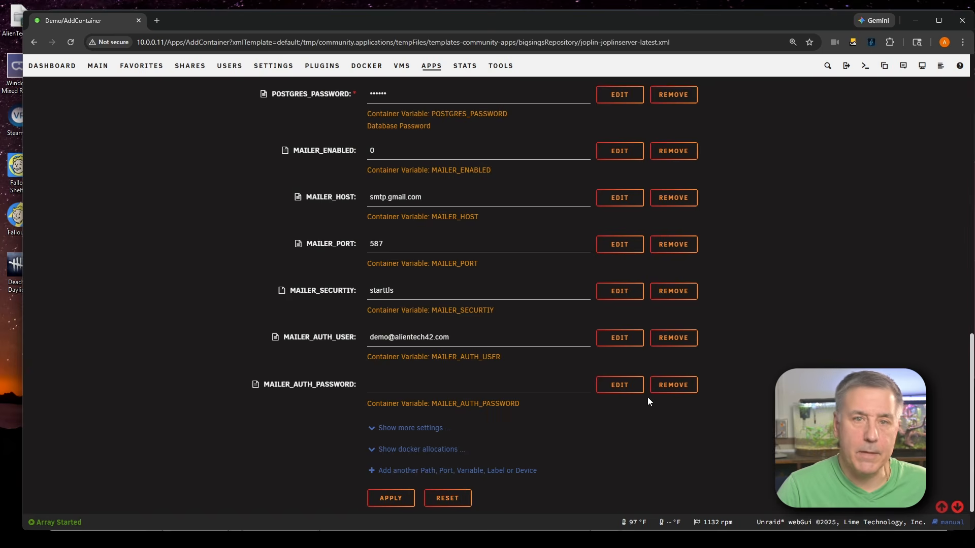
# Add another Variable setting and name it MAILER_NOREPLY_NAME
pyautogui.click(399, 471)
pyautogui.click(455, 191)
pyautogui.click(464, 225)
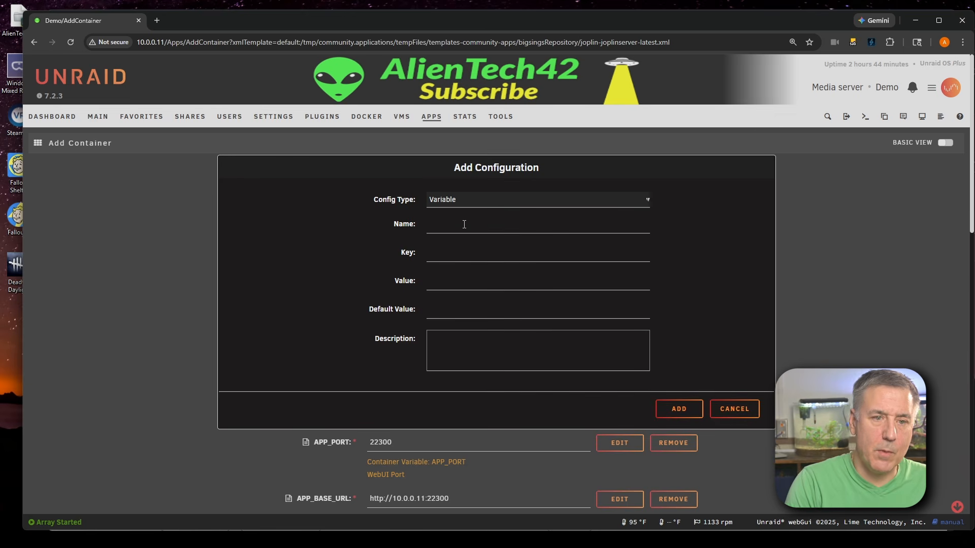
pyautogui.click(464, 224)
pyautogui.write('MAI')
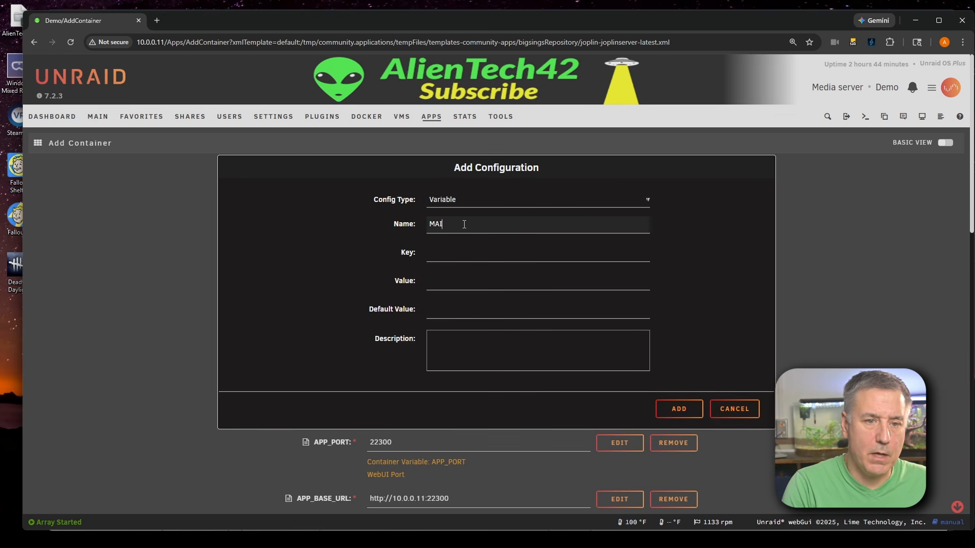
pyautogui.write('LER_NO')
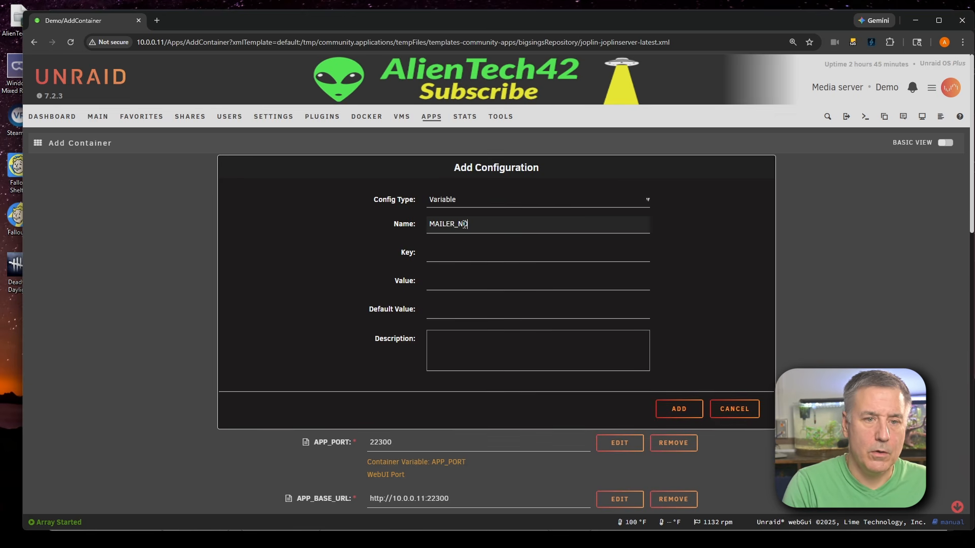
pyautogui.write('RE')
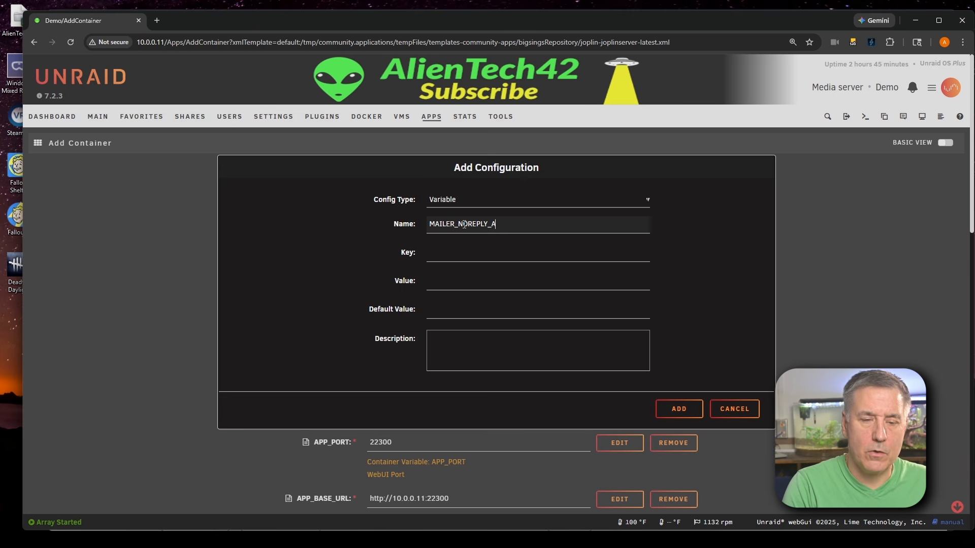
pyautogui.write('PLY_NAME')
# Copy the name into the key as MAILER_NOREPLY_NAME, set its value to Joplin Server, and add the variable
pyautogui.hotkey('ctrl', 'a')
pyautogui.hotkey('ctrl', 'c')
pyautogui.click(458, 250)
pyautogui.hotkey('ctrl', 'v')
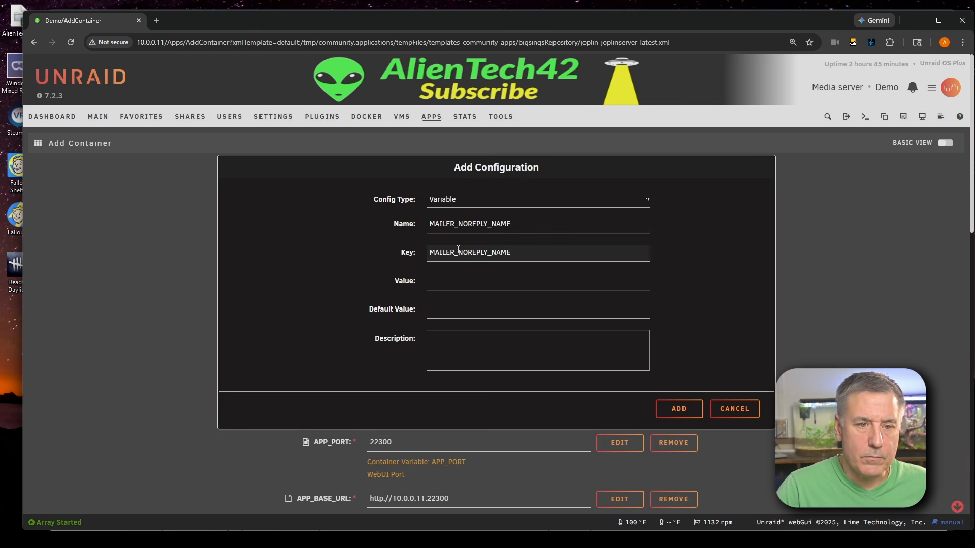
pyautogui.click(453, 283)
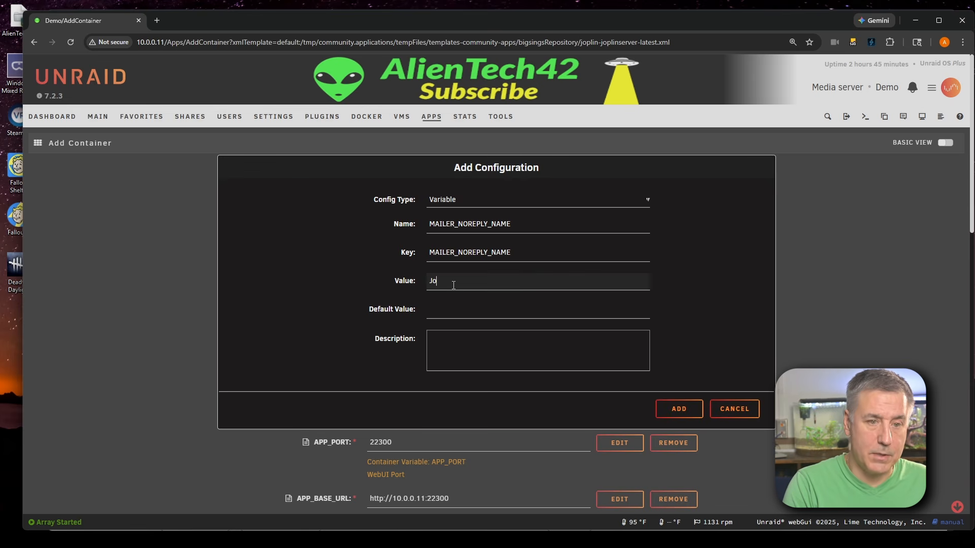
pyautogui.write('Joplin Server')
pyautogui.click(680, 410)
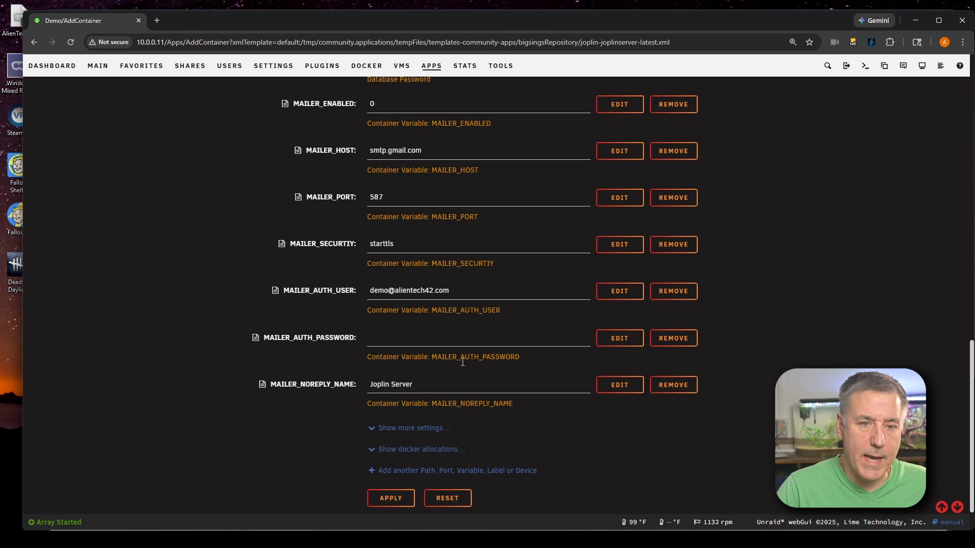
# Add another Variable setting and name it MAILER_NOREPLY_EMAIL
pyautogui.click(433, 471)
pyautogui.click(490, 200)
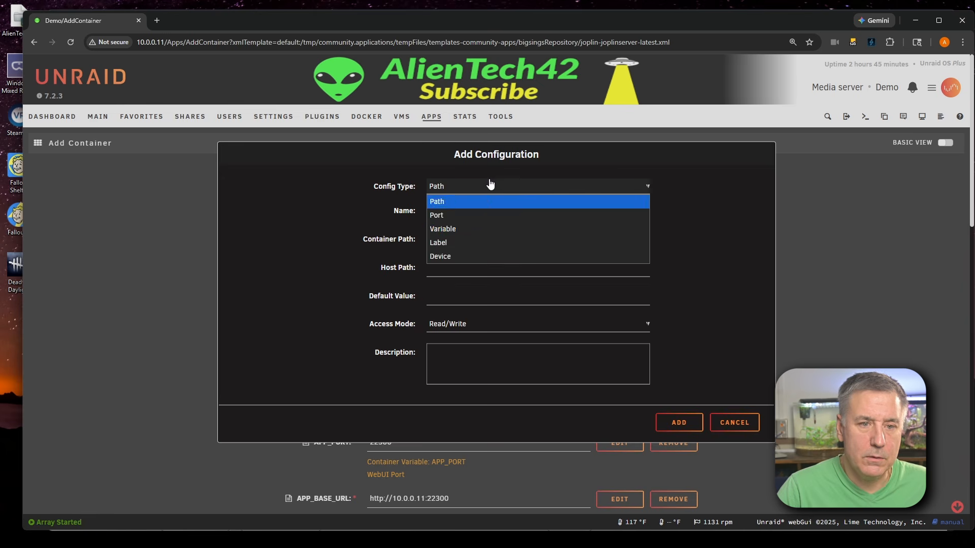
pyautogui.click(482, 229)
pyautogui.click(473, 227)
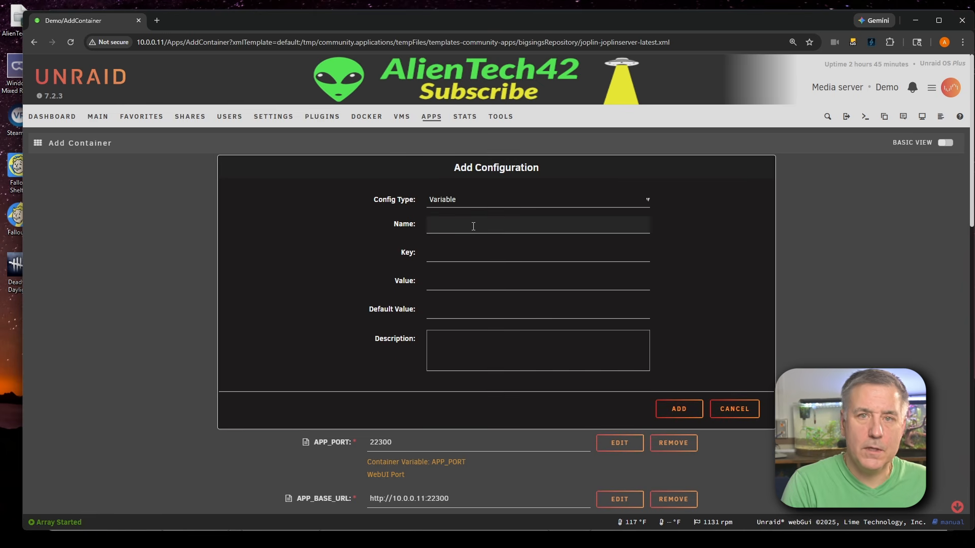
pyautogui.write('MAILER')
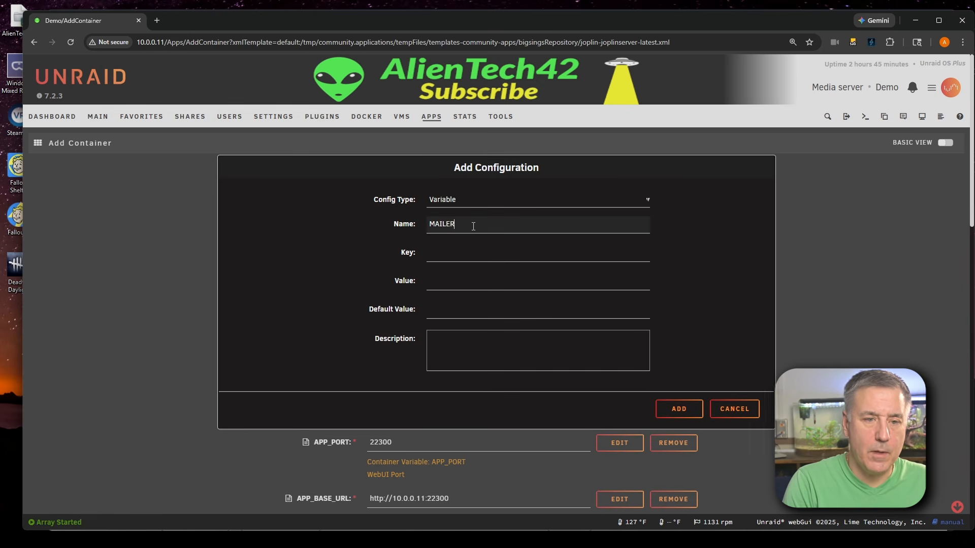
pyautogui.write('_N')
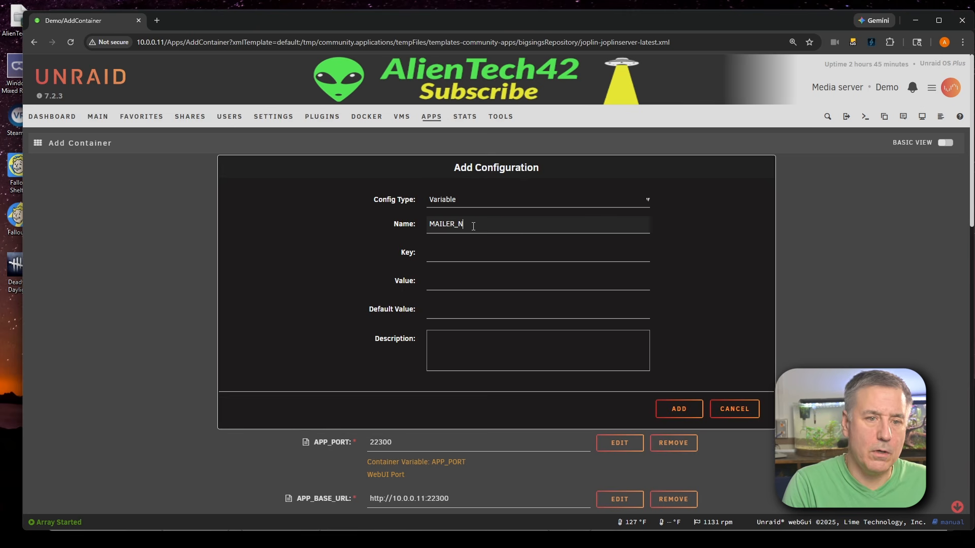
pyautogui.write('OREPLY')
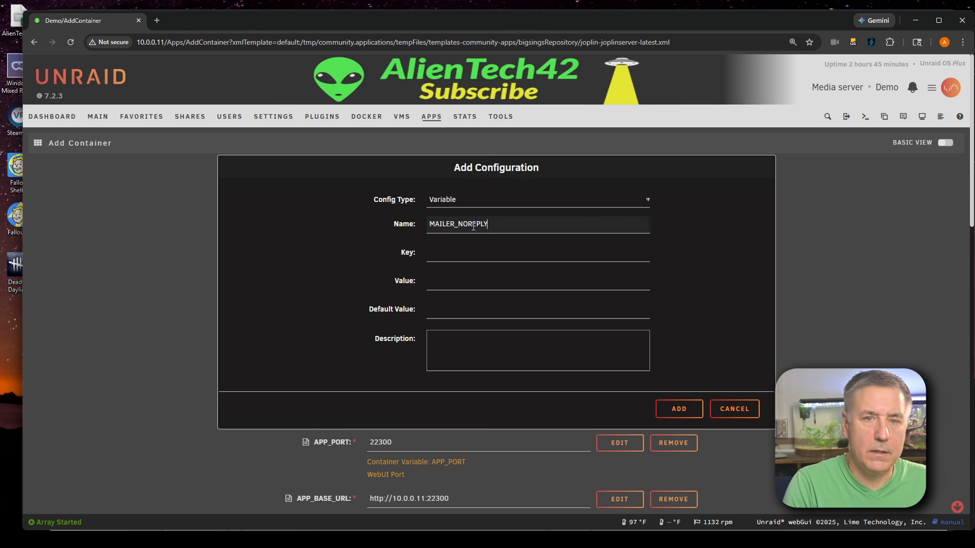
pyautogui.write('_EMAIL')
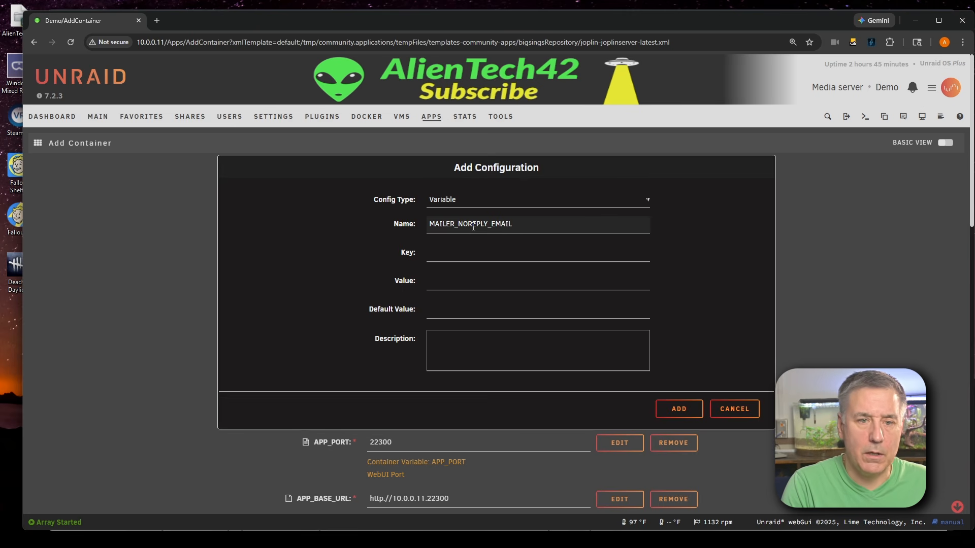
# Copy the name into the key as MAILER_NOREPLY_EMAIL, enter the sender's e-mail address as the value, and add the variable
pyautogui.doubleClick(473, 227)
pyautogui.click(481, 256)
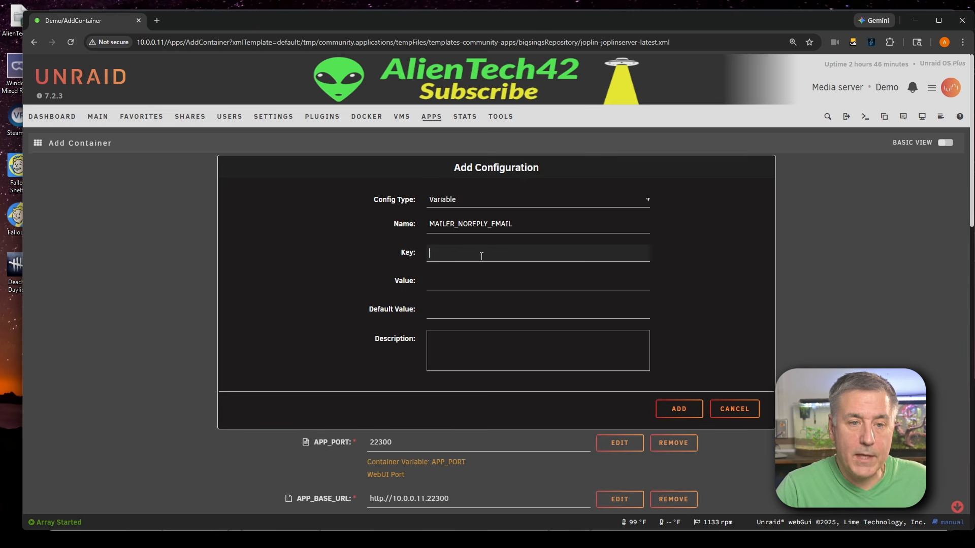
pyautogui.hotkey('ctrl', 'v')
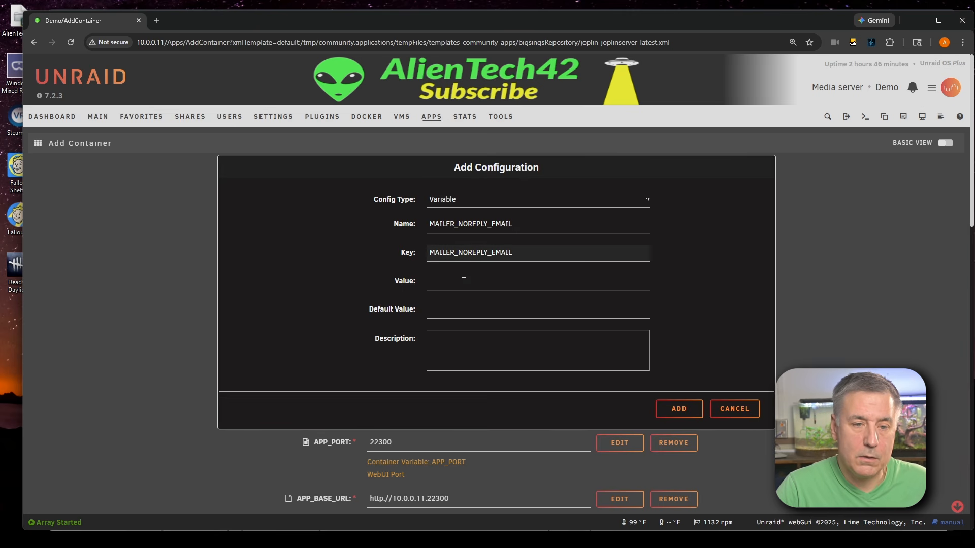
pyautogui.click(464, 281)
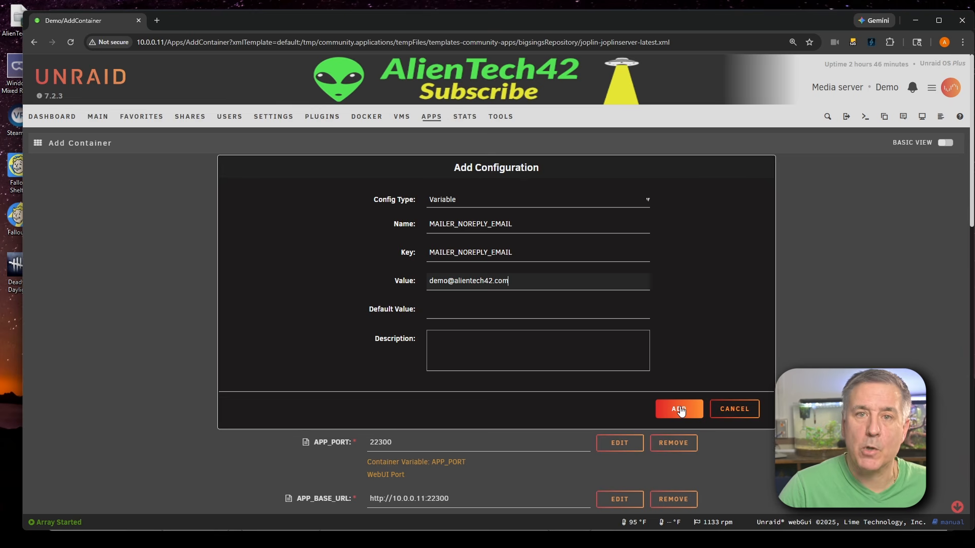
pyautogui.click(681, 409)
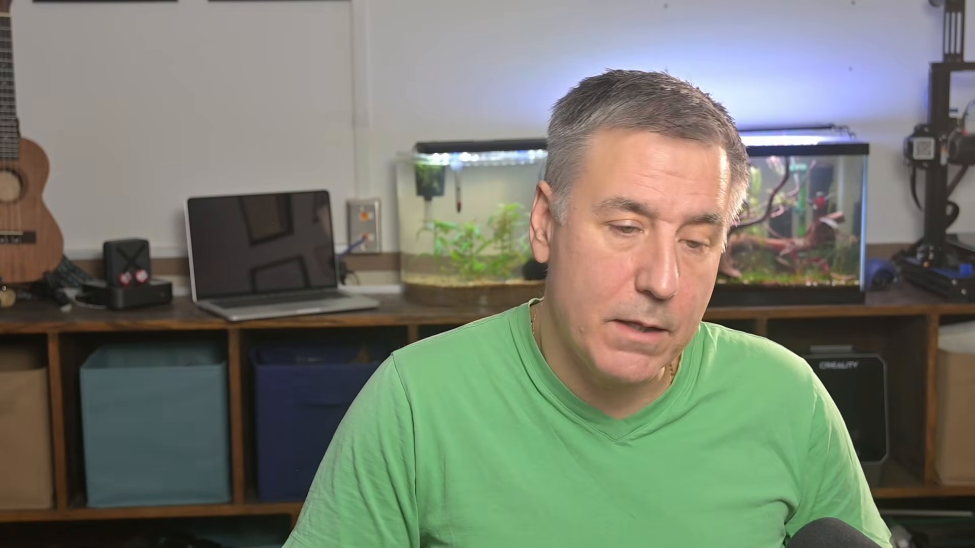
# Close the installation output and open the joplin-server container's web UI
pyautogui.click(405, 498)
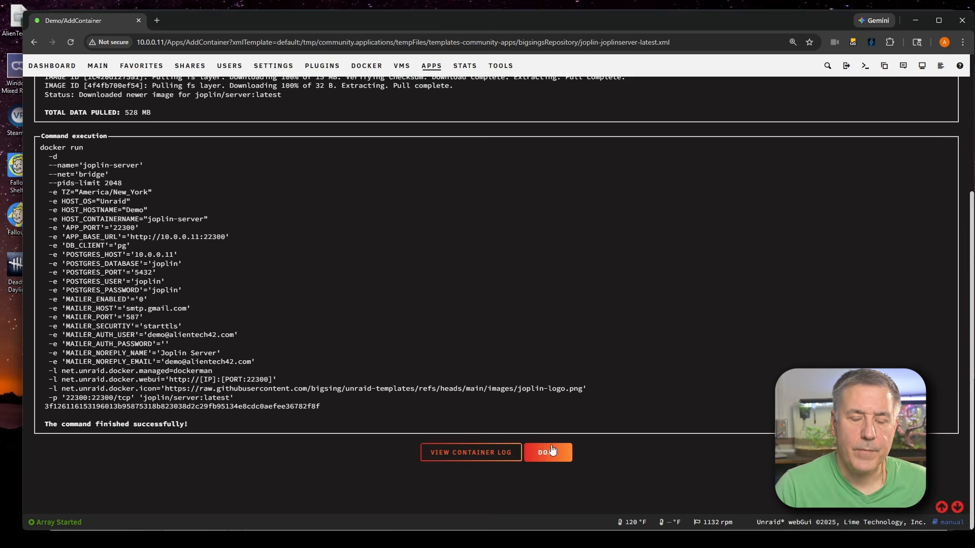
pyautogui.click(553, 451)
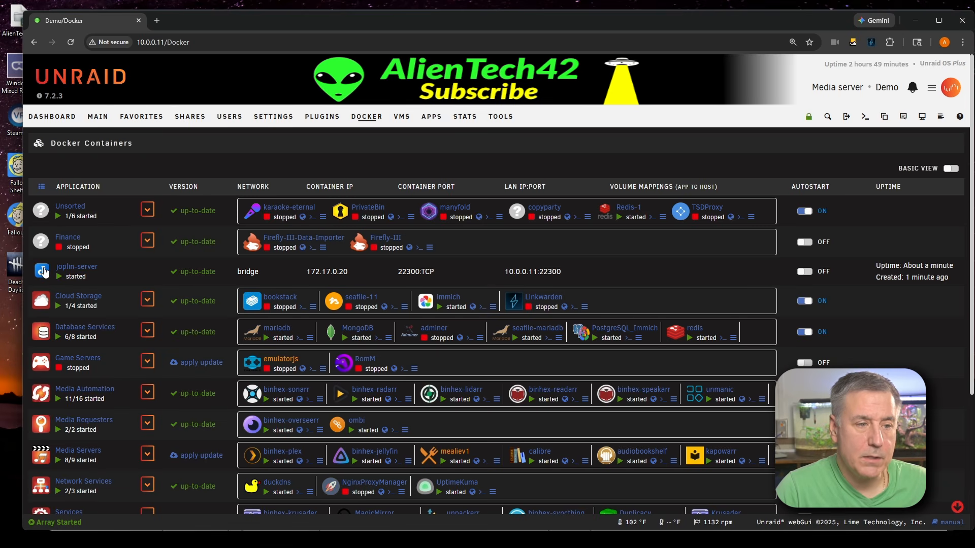
pyautogui.click(43, 271)
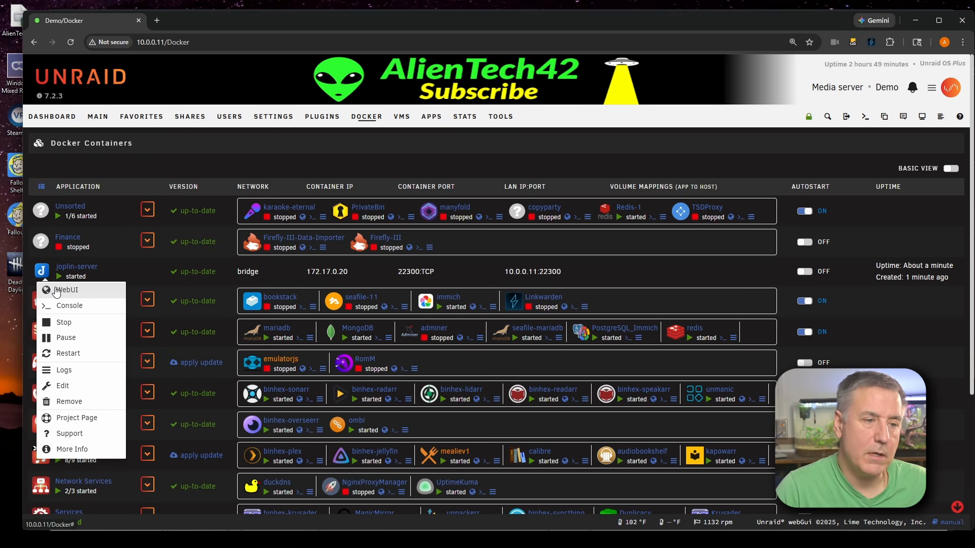
pyautogui.click(56, 291)
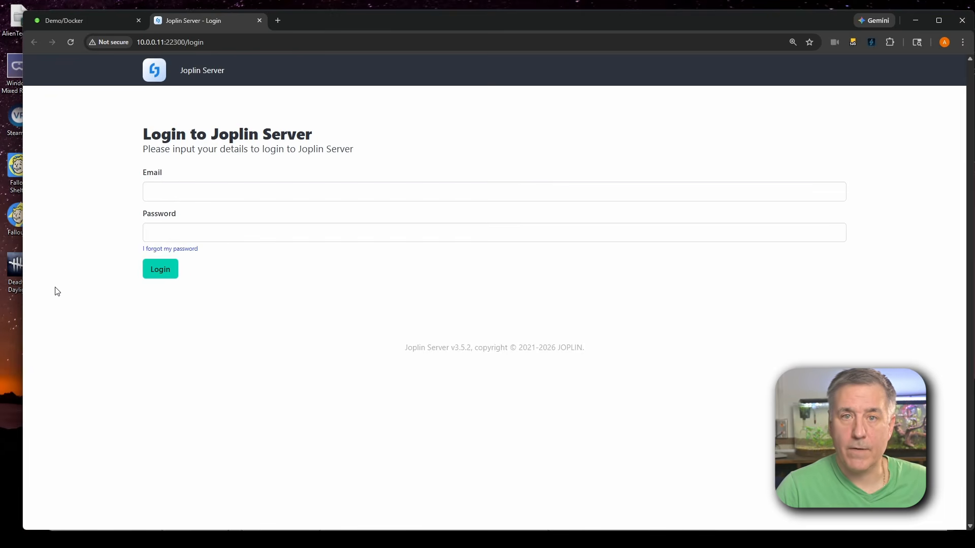
# Log in to Joplin Server with the email admin@localhost and the default admin password
pyautogui.click(163, 193)
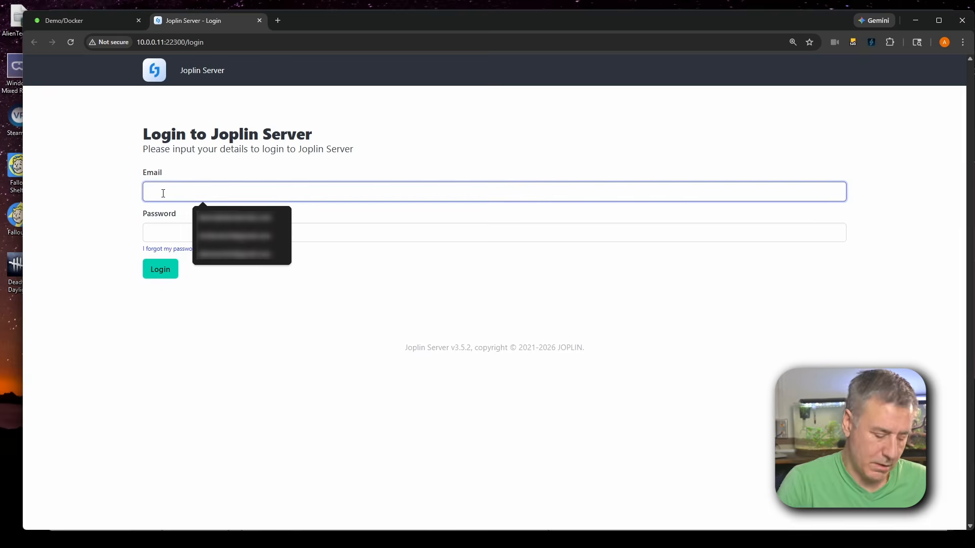
pyautogui.write('admin@loc')
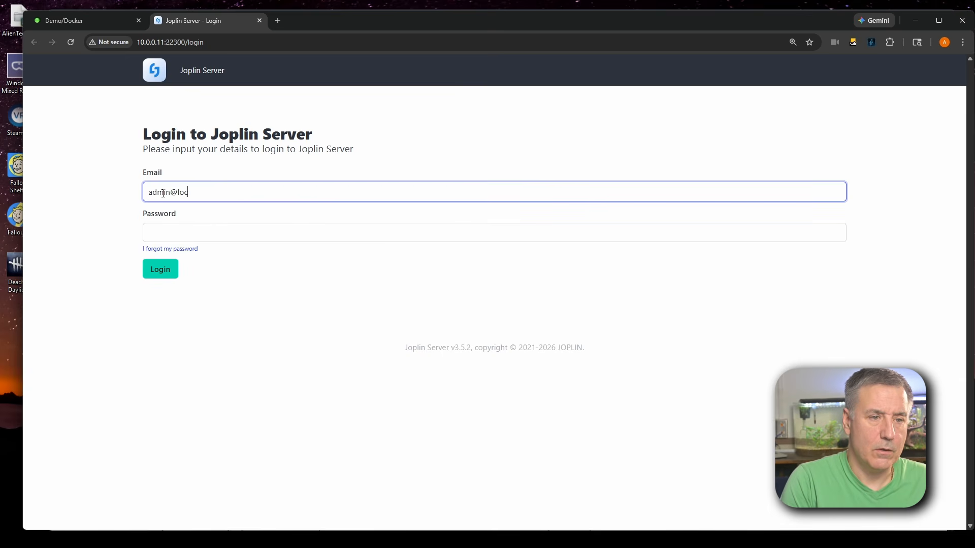
pyautogui.write('alhost')
pyautogui.click(154, 233)
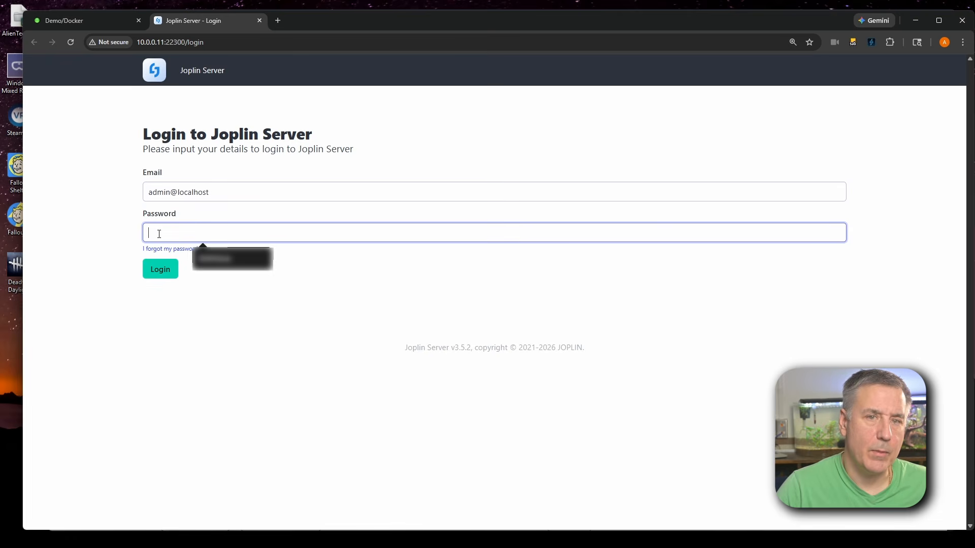
pyautogui.write('admin')
pyautogui.press('Return')
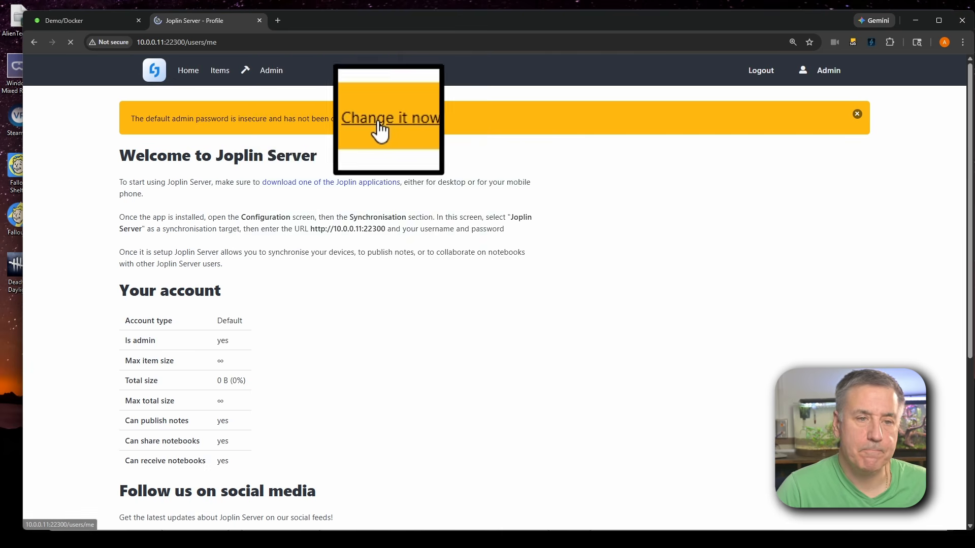
# Open the profile from the insecure-password warning and replace the account email with the owner's e-mail address
pyautogui.click(384, 121)
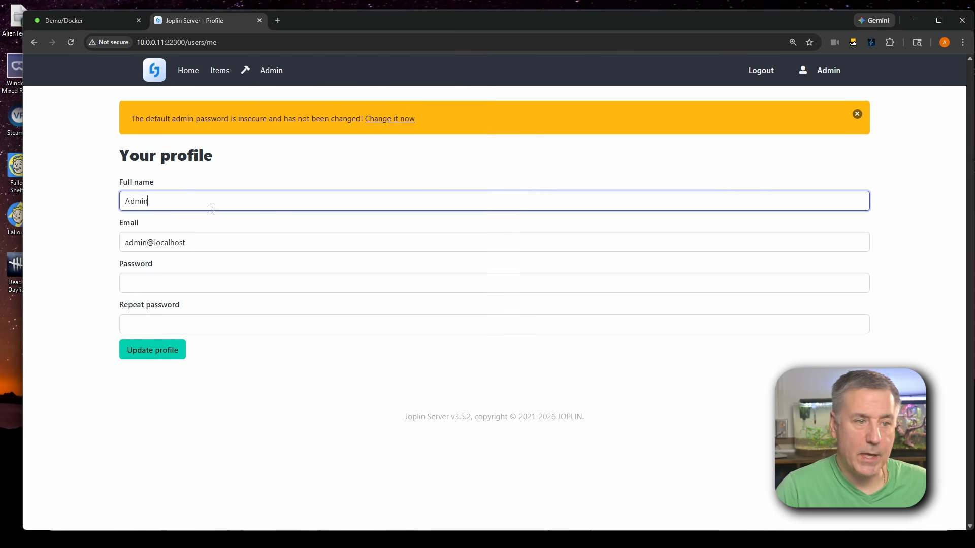
pyautogui.moveTo(198, 243); pyautogui.dragTo(94, 249)
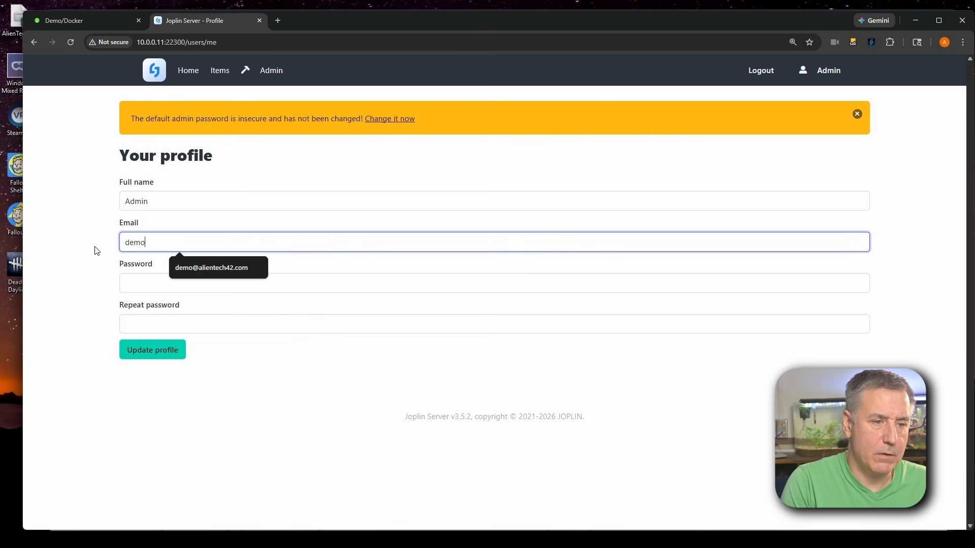